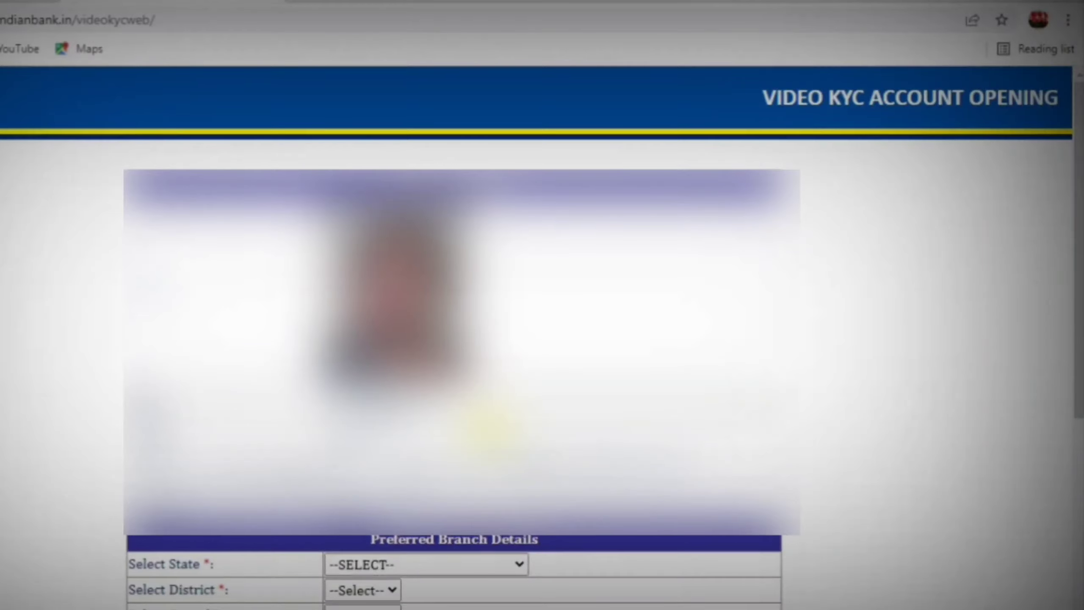
# - Examine the state, district and branch choices in the Preferred Branch Details section
pyautogui.scroll(-6, 542, 334)
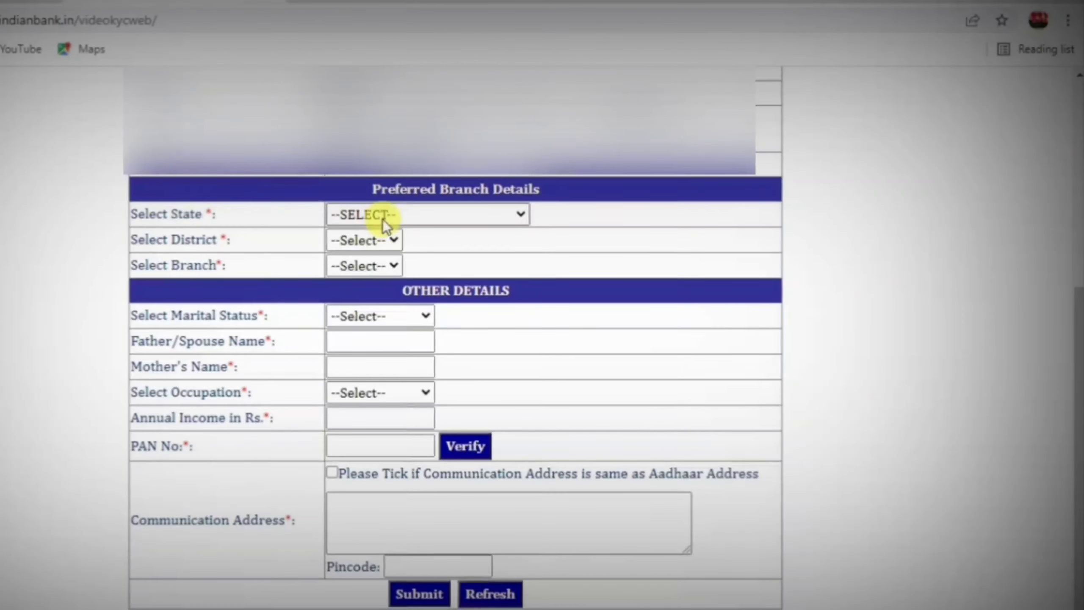
pyautogui.click(406, 213)
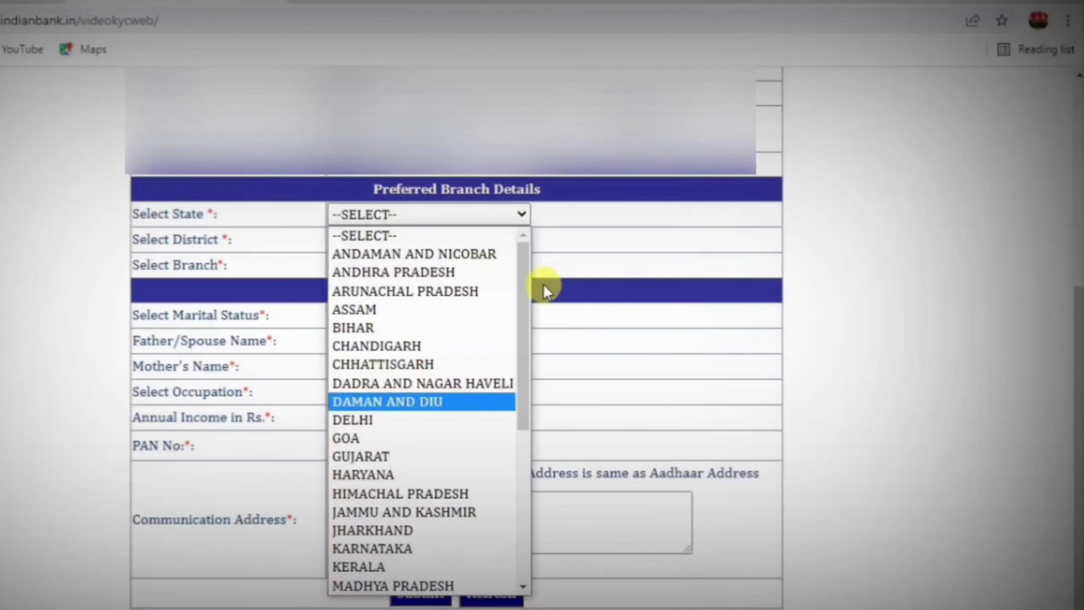
pyautogui.click(561, 239)
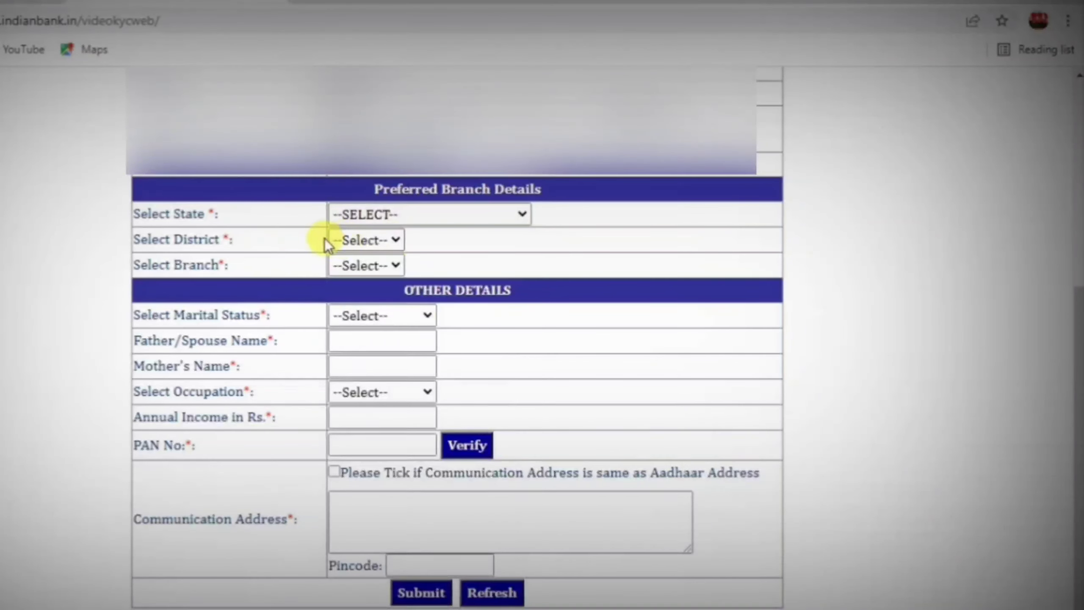
pyautogui.click(369, 241)
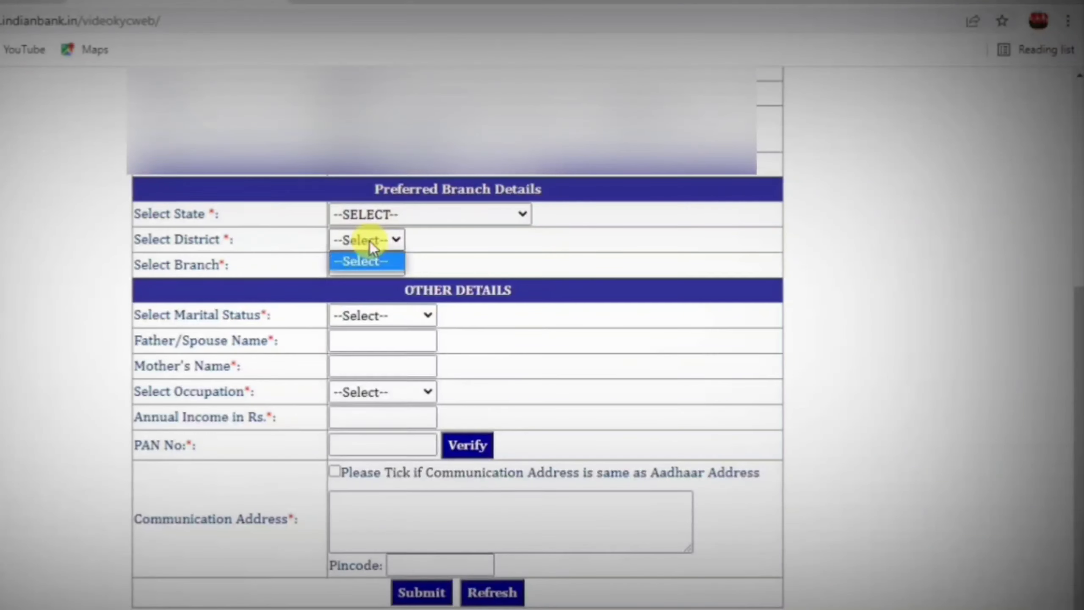
pyautogui.click(458, 244)
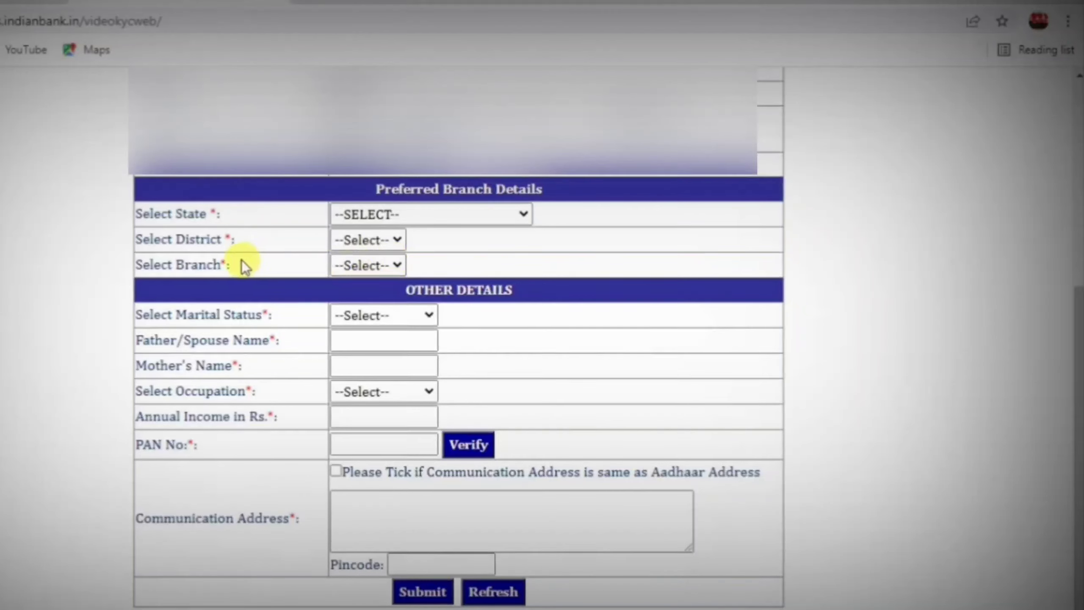
pyautogui.click(366, 268)
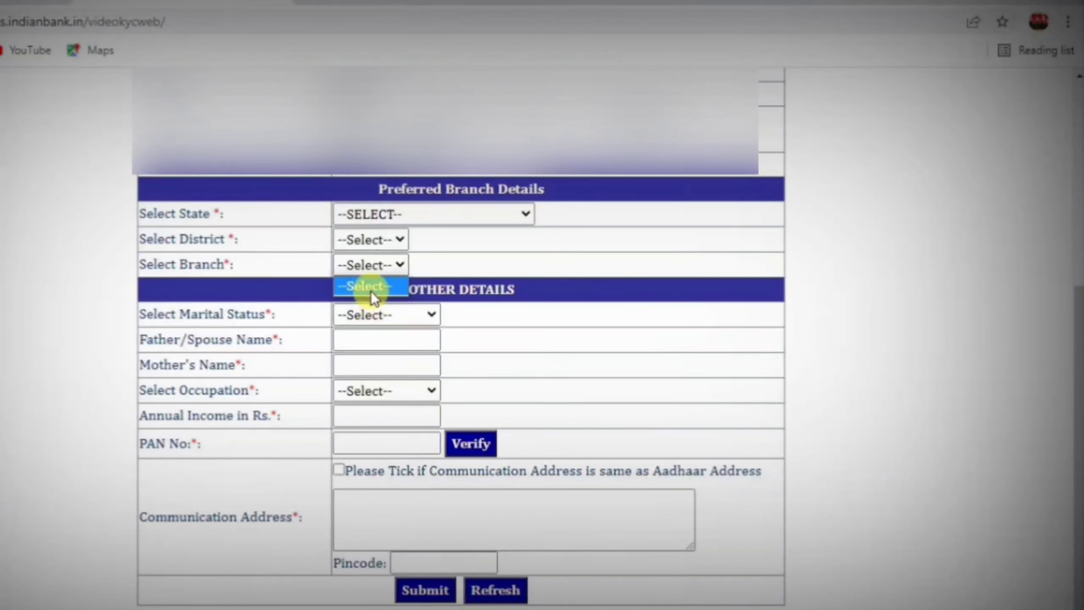
pyautogui.click(410, 273)
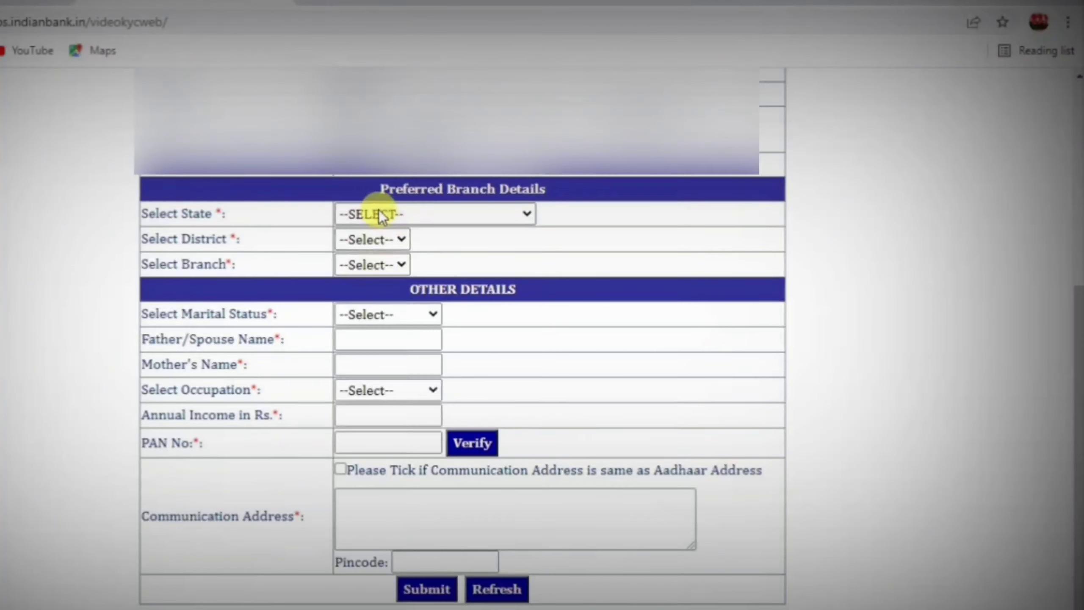
pyautogui.click(367, 233)
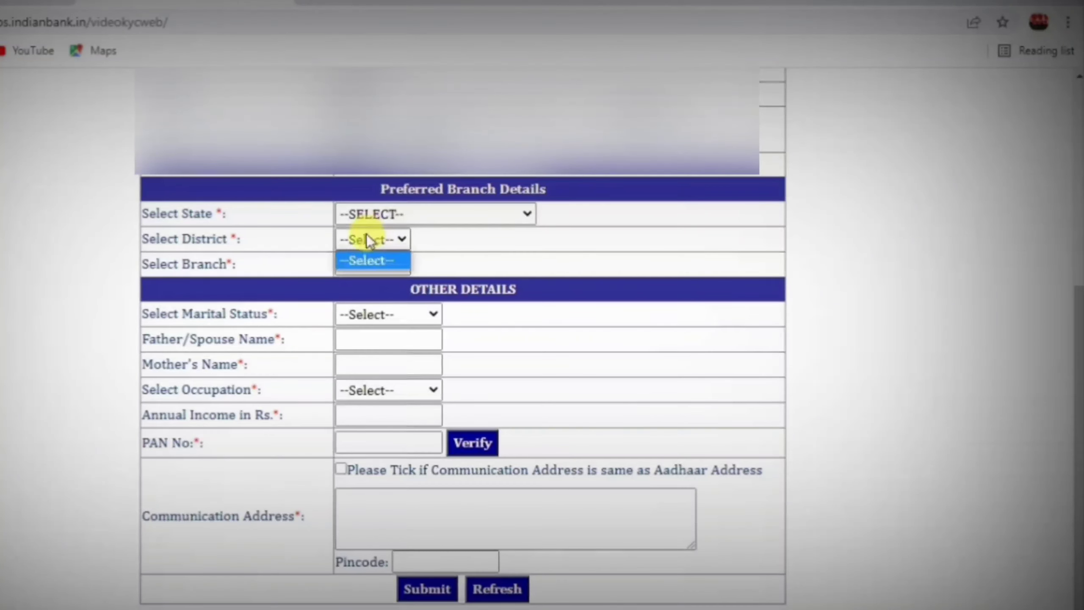
pyautogui.click(416, 242)
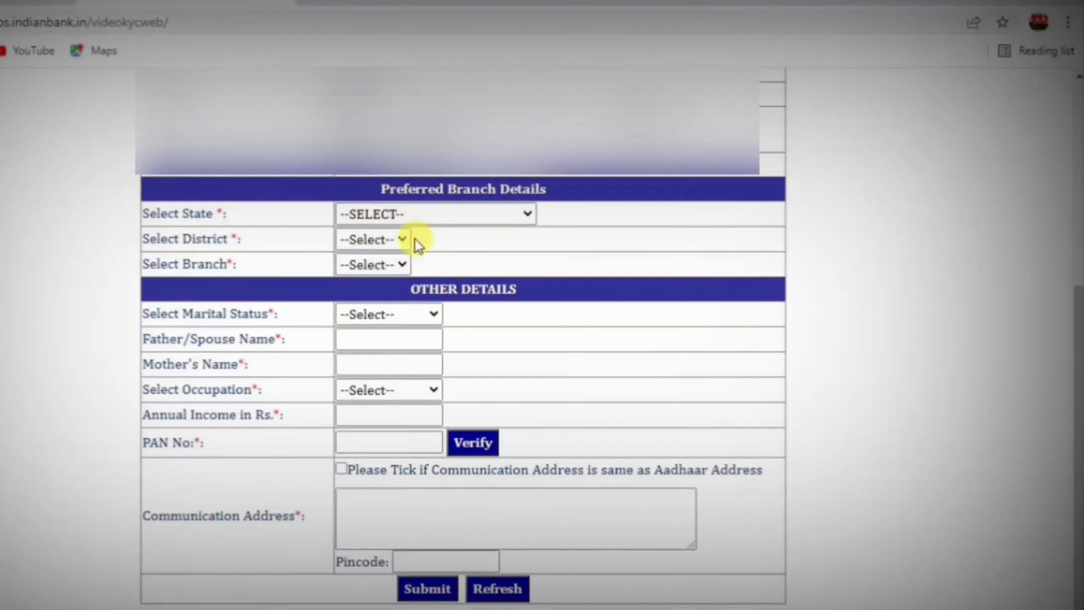
pyautogui.click(364, 265)
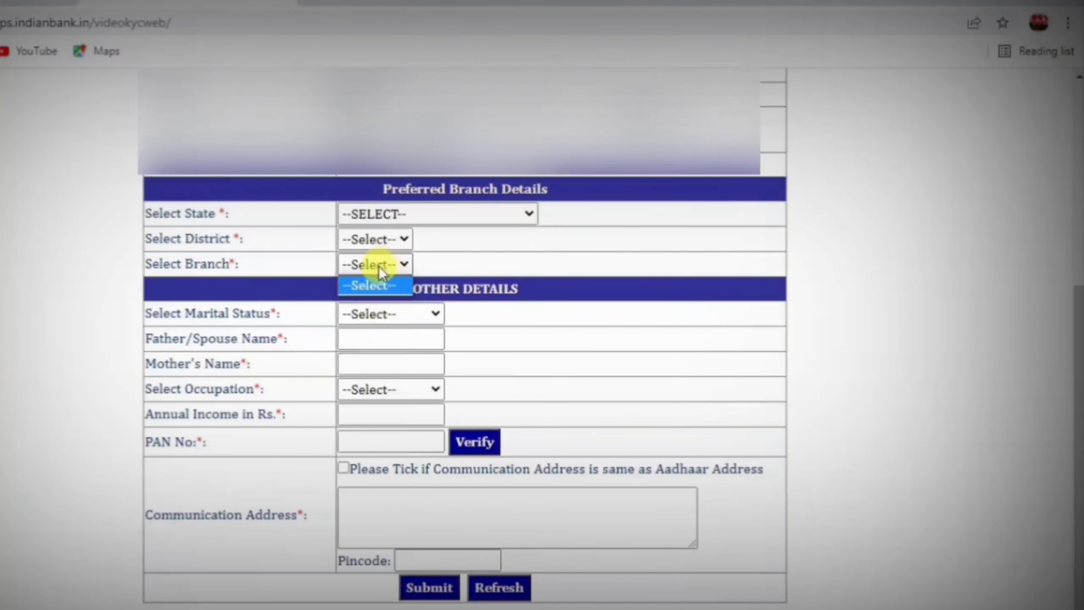
pyautogui.click(434, 273)
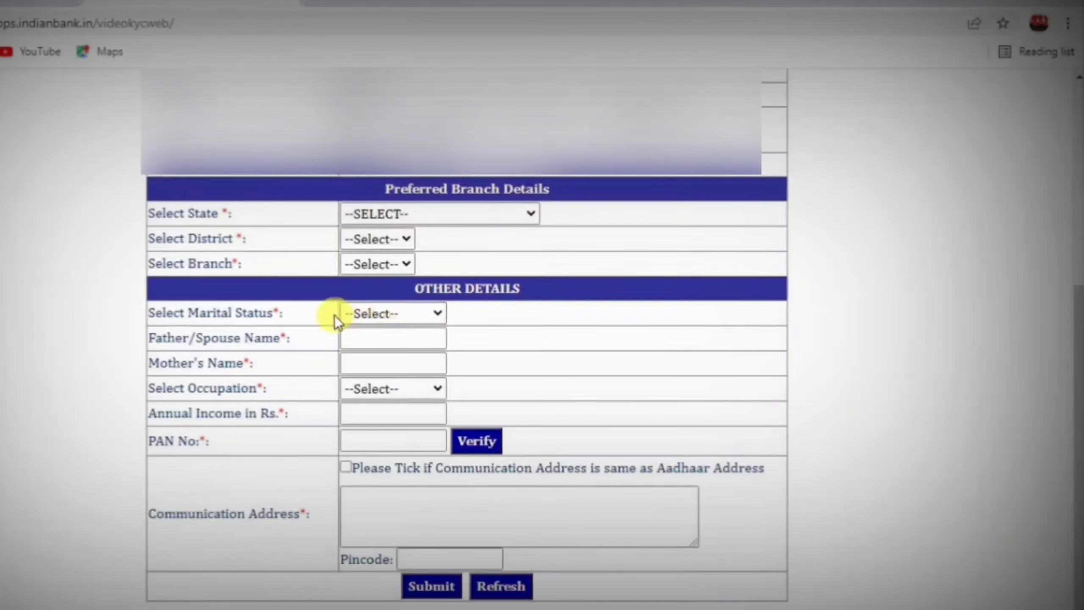
# - Review the marital status and occupation options and the parent name and annual income fields under Other Details
pyautogui.click(379, 317)
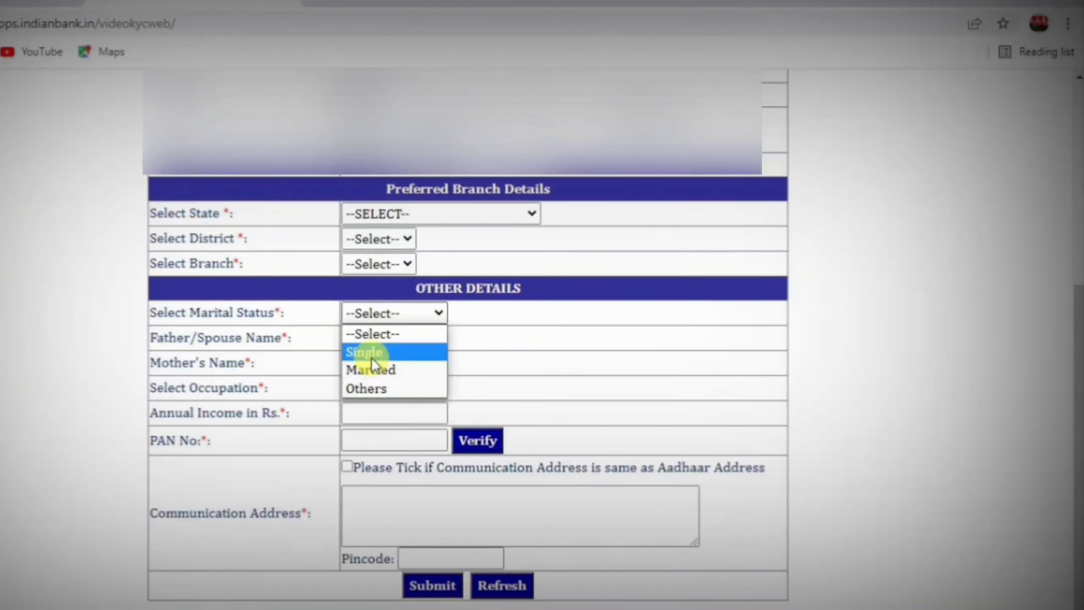
pyautogui.click(465, 351)
pyautogui.click(397, 339)
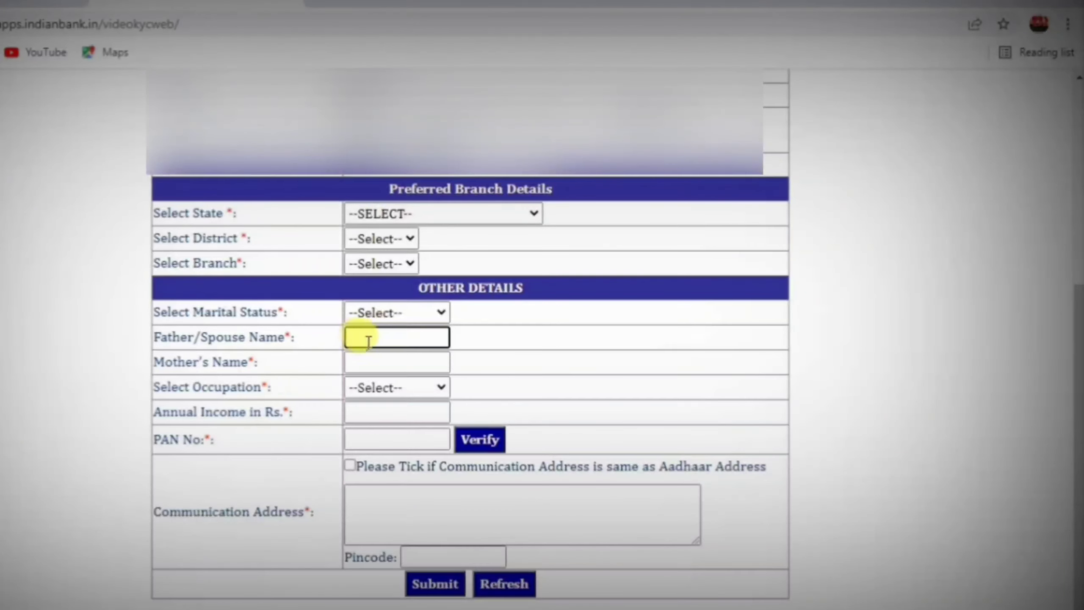
pyautogui.click(390, 364)
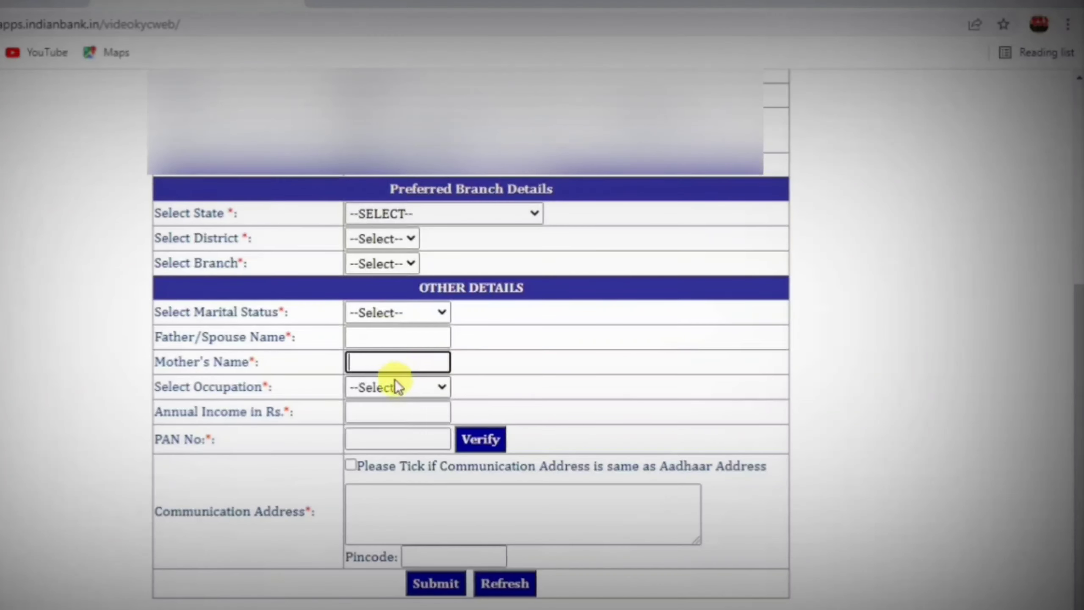
pyautogui.click(376, 389)
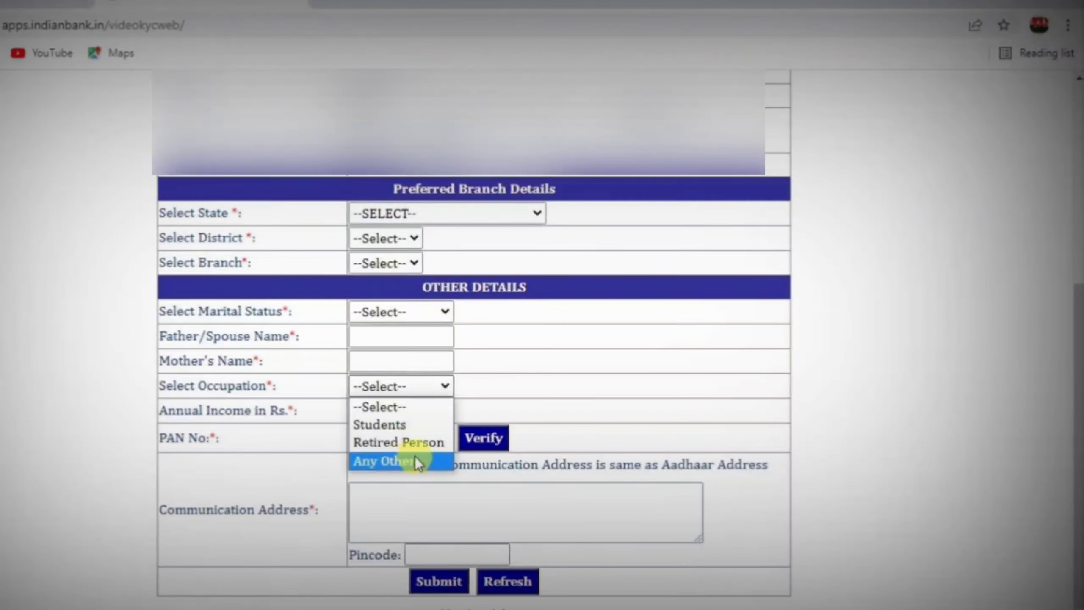
pyautogui.click(491, 403)
pyautogui.click(416, 409)
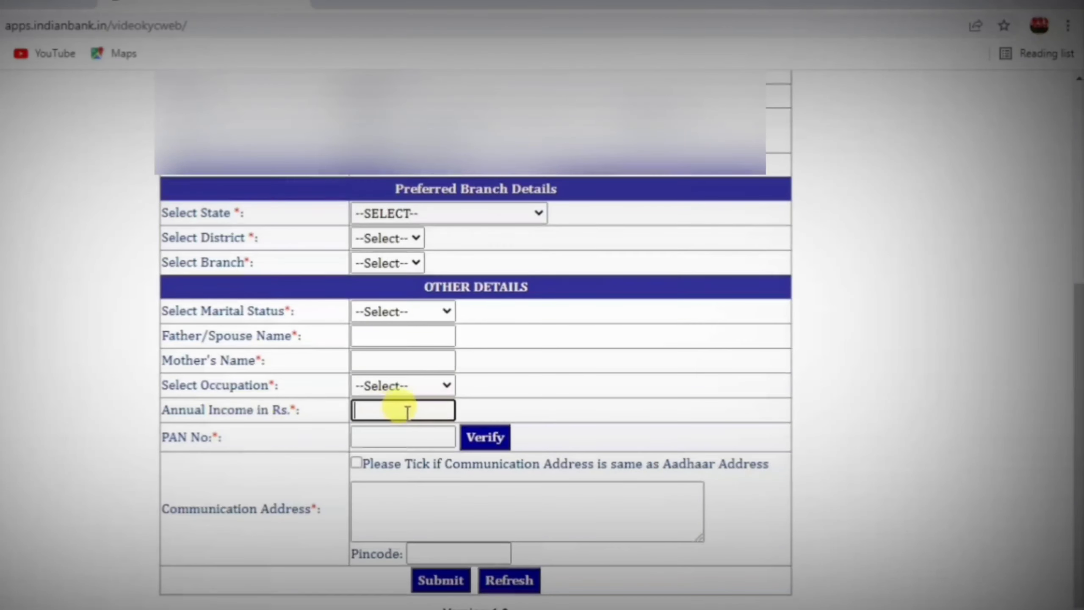
# - Enter the applicant's PAN number, verify it and acknowledge the validation message
pyautogui.click(410, 437)
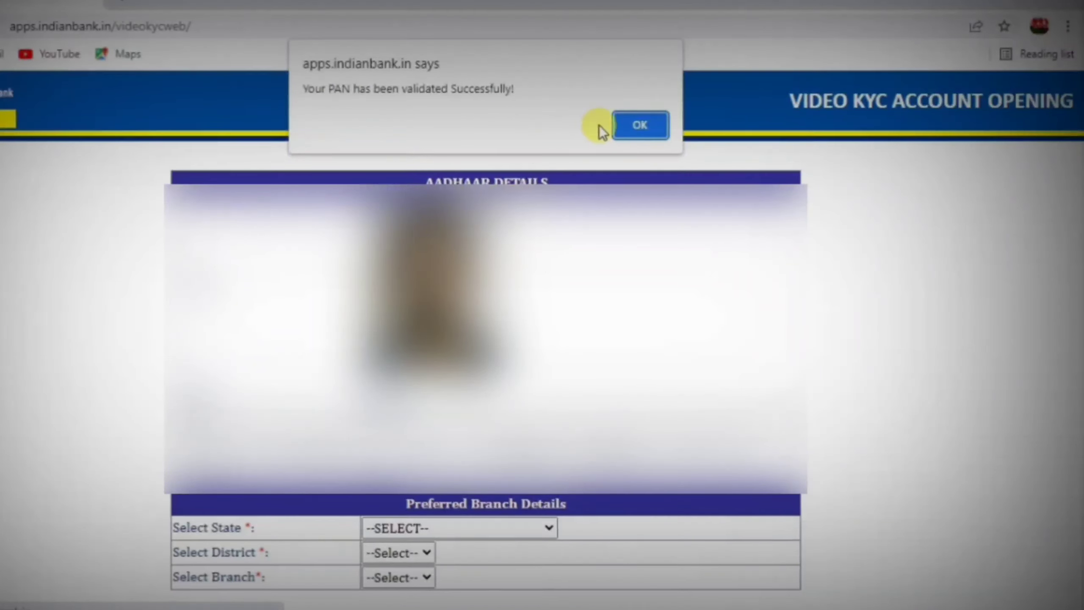
pyautogui.click(635, 128)
# - Go through the communication address and pincode fields and submit the account opening form
pyautogui.scroll(-7, 632, 128)
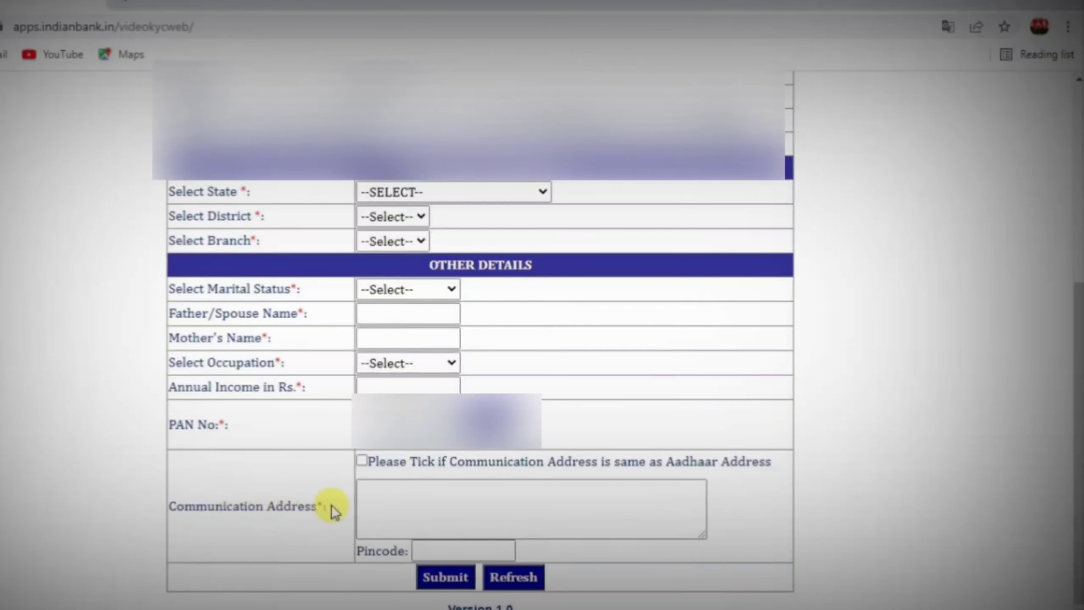
pyautogui.click(378, 507)
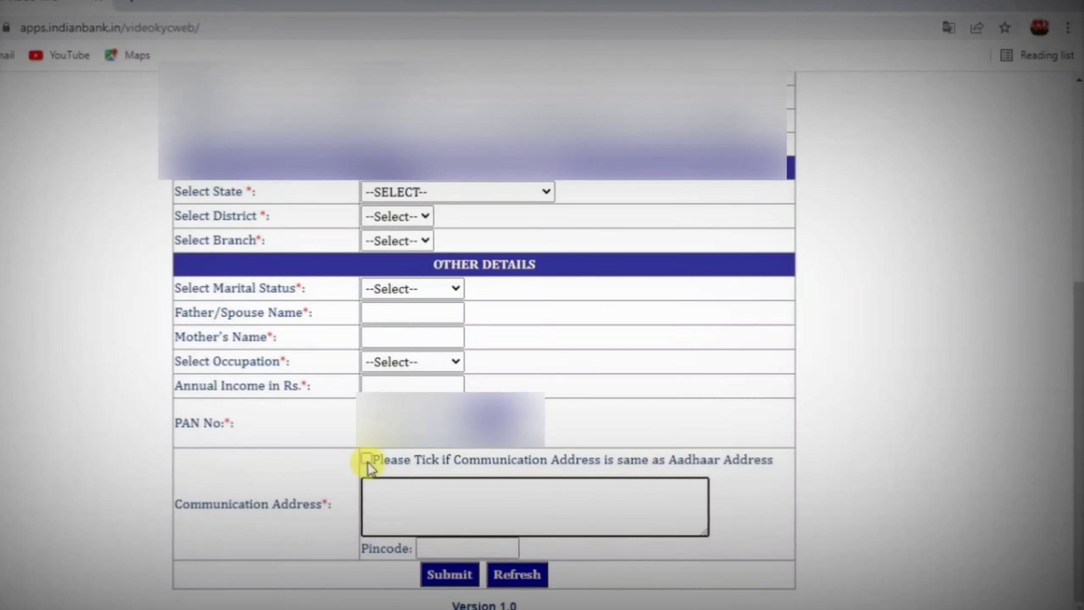
pyautogui.click(512, 518)
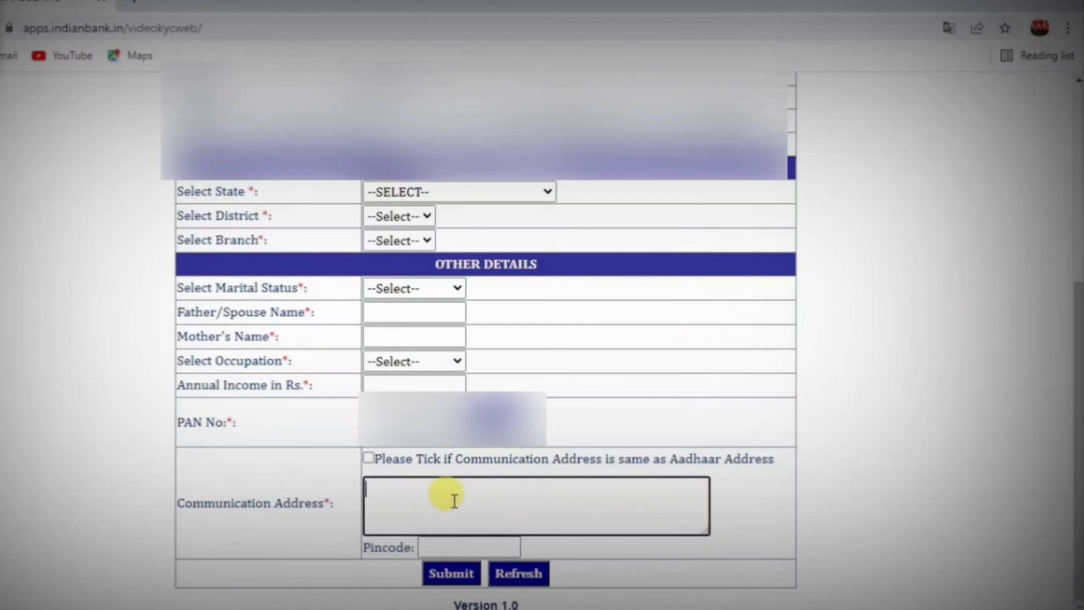
pyautogui.click(472, 547)
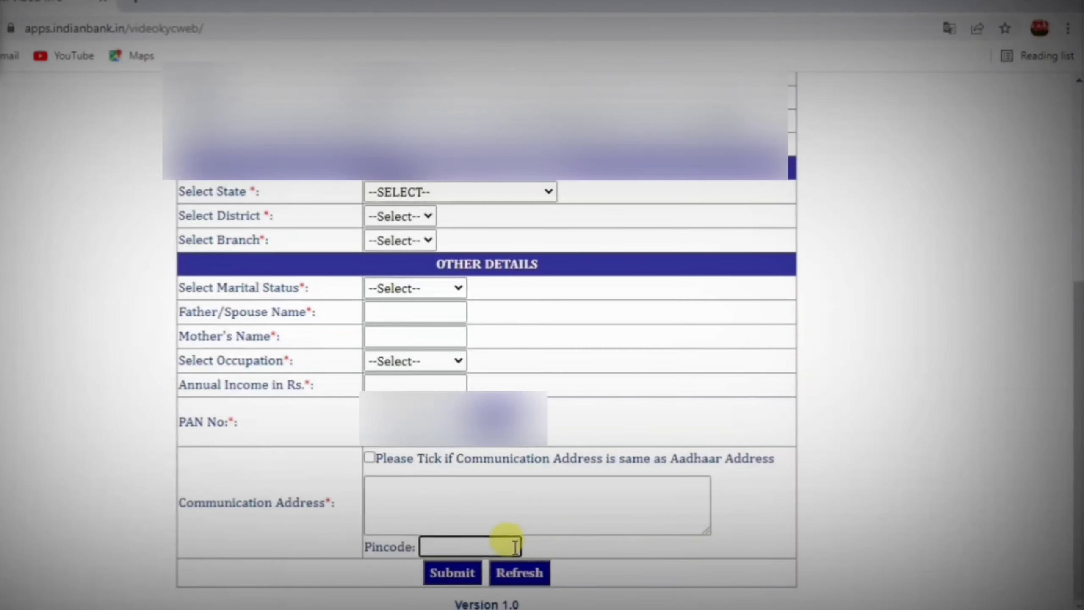
pyautogui.click(452, 574)
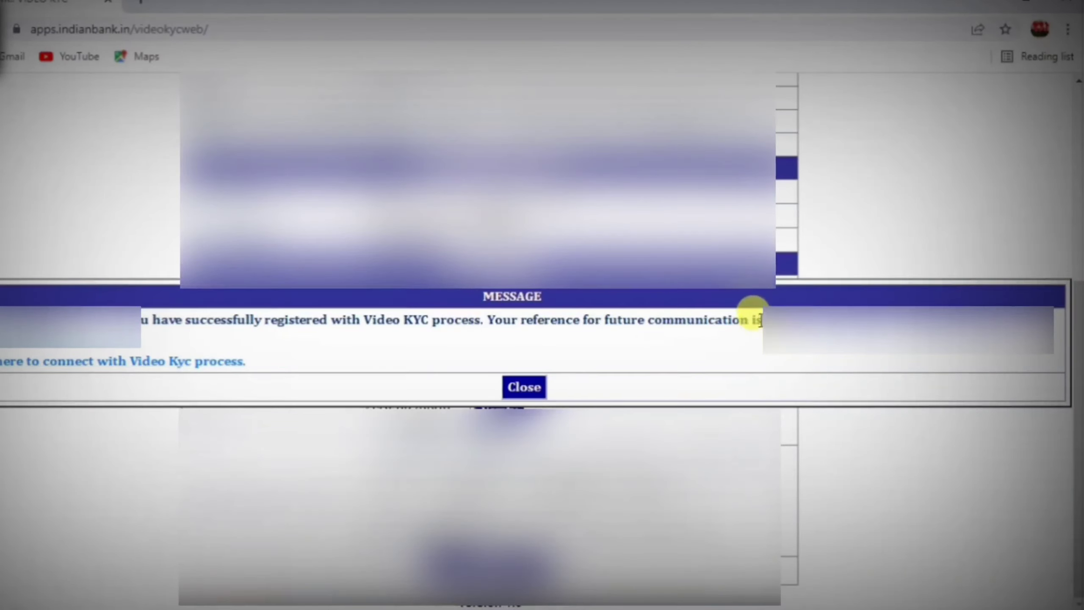
# - Highlight the reference number in the registration message and follow the link to connect with the Video KYC process
pyautogui.moveTo(763, 319); pyautogui.dragTo(871, 336)
pyautogui.click(891, 336)
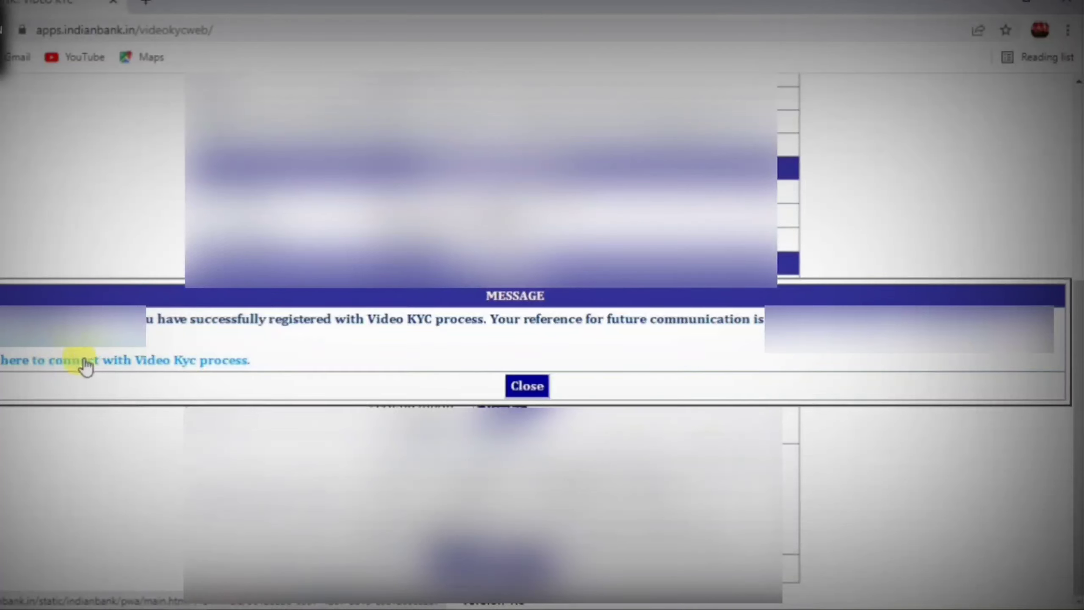
pyautogui.click(111, 368)
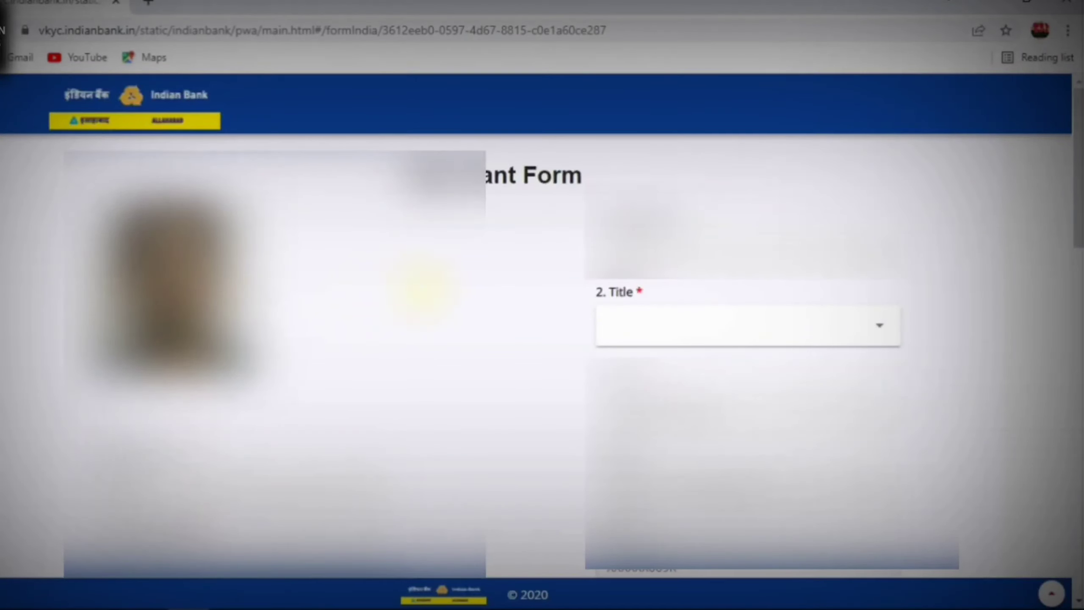
# - Set the title to Mr and the relative to Father in the applicant form
pyautogui.click(655, 331)
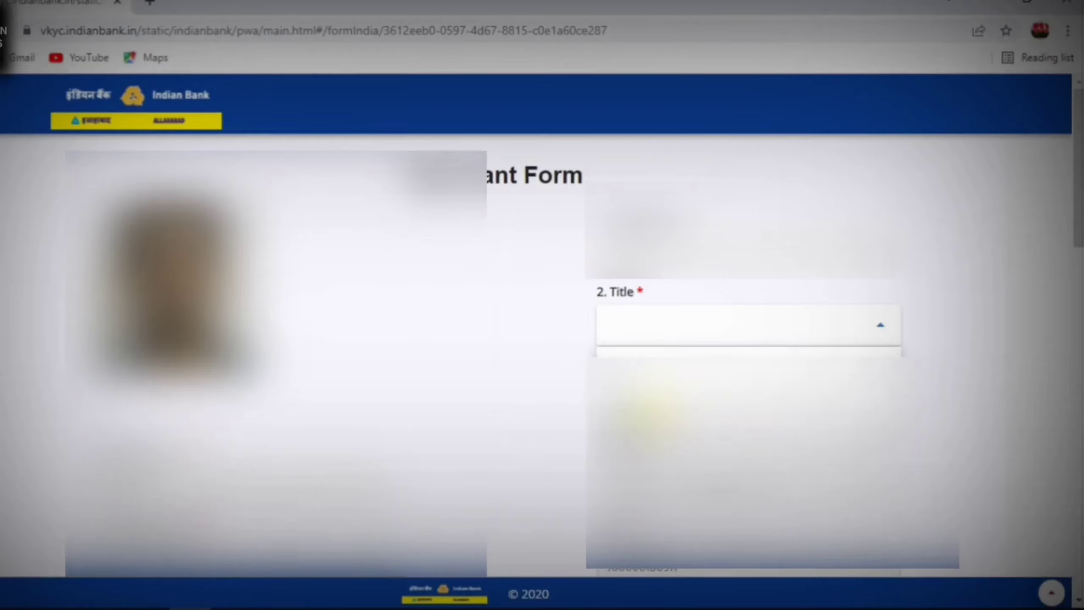
pyautogui.click(648, 379)
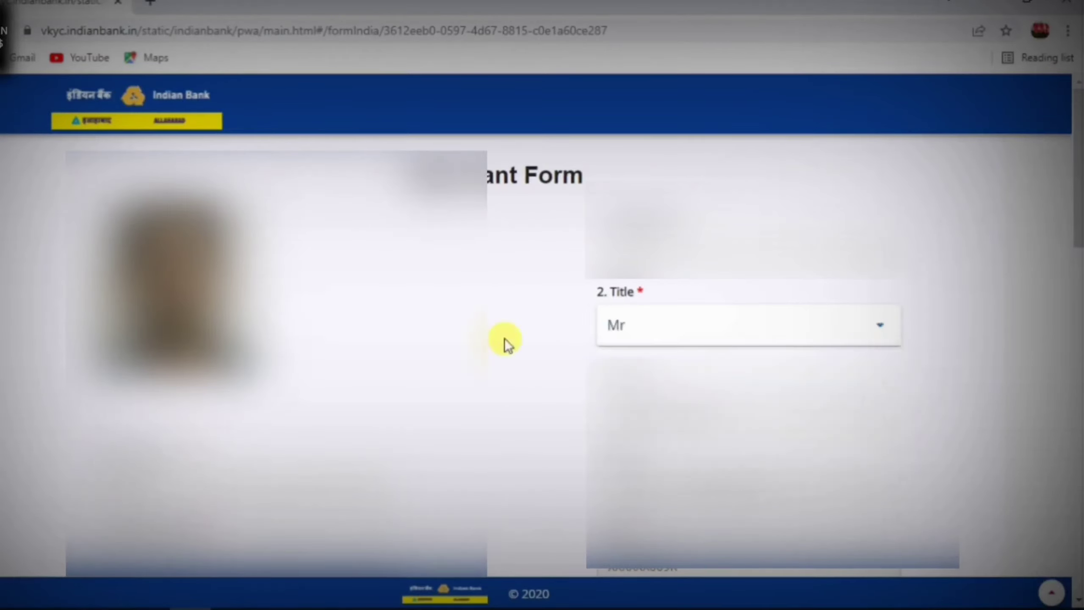
pyautogui.scroll(-5, 505, 338)
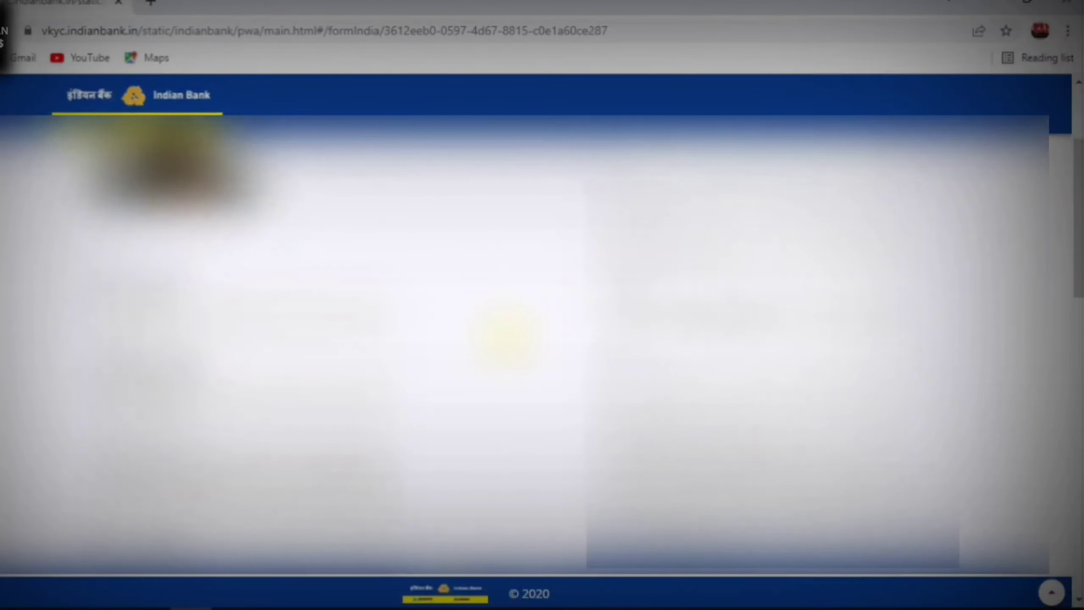
pyautogui.scroll(-3, 504, 339)
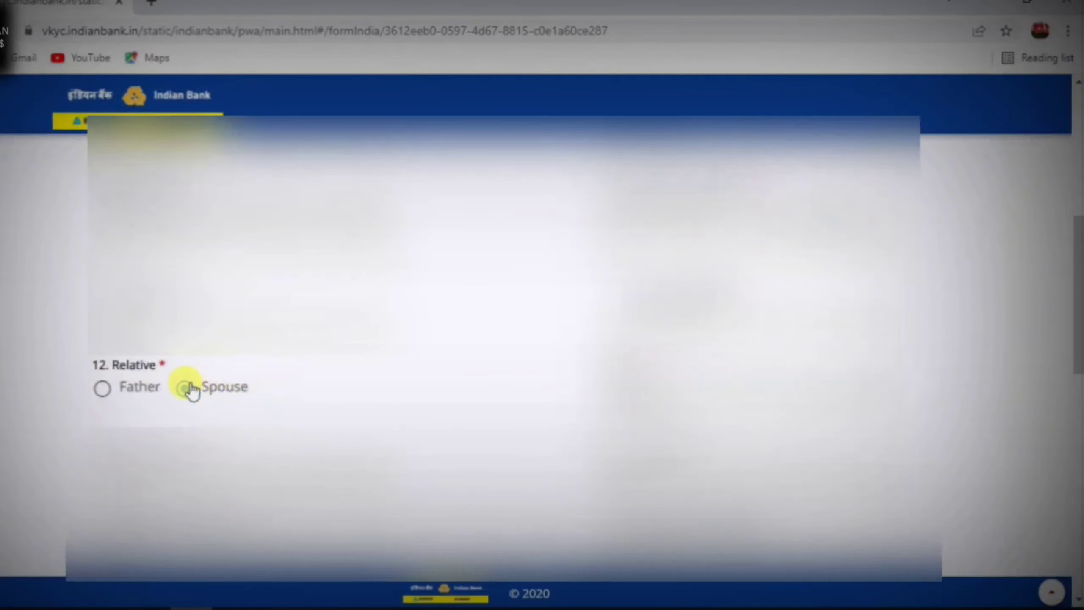
pyautogui.click(180, 388)
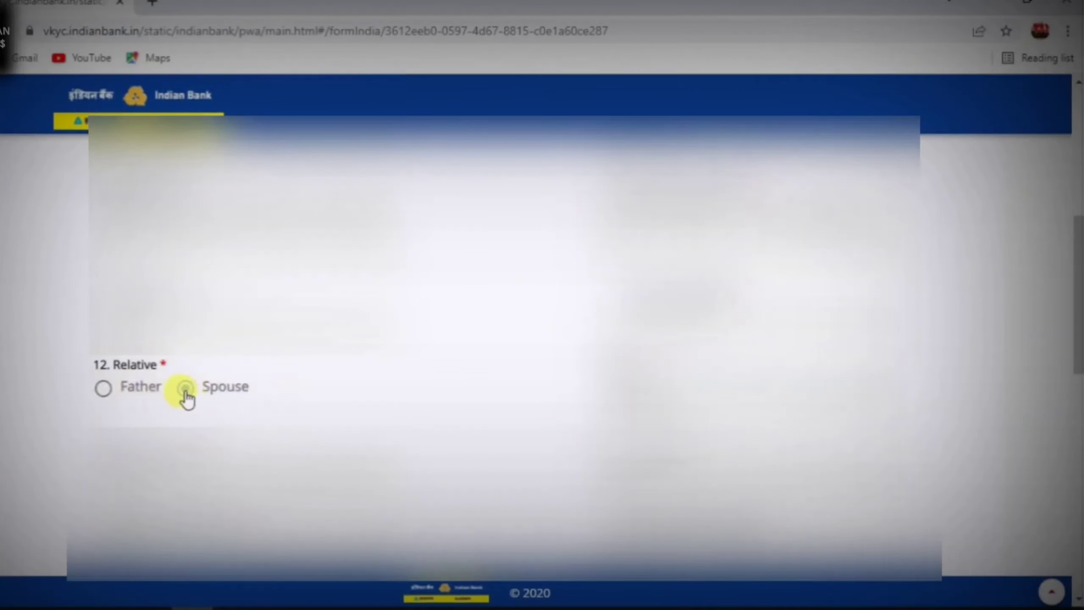
pyautogui.click(129, 390)
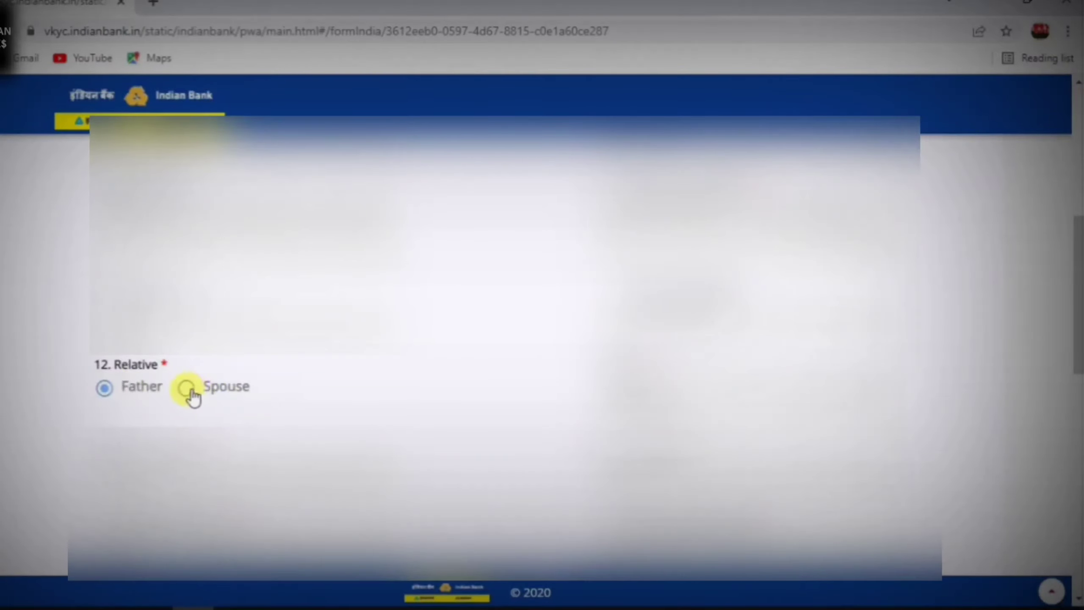
# - Set Nominee Required to Yes, try switching it to No, and cancel the confirmation to keep the nominee
pyautogui.scroll(-3, 515, 430)
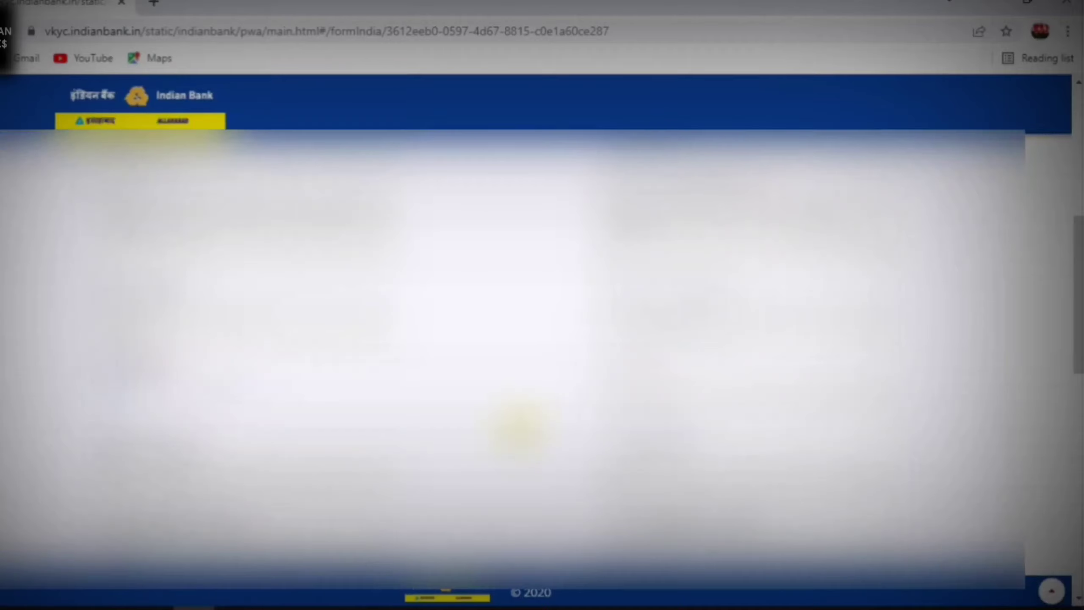
pyautogui.scroll(-5, 542, 432)
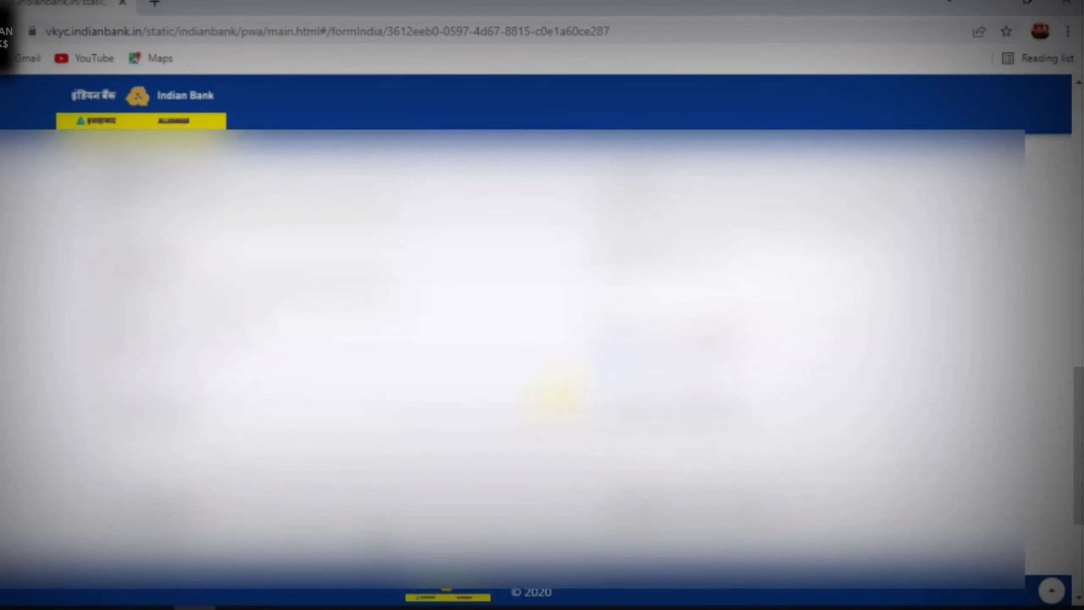
pyautogui.click(610, 357)
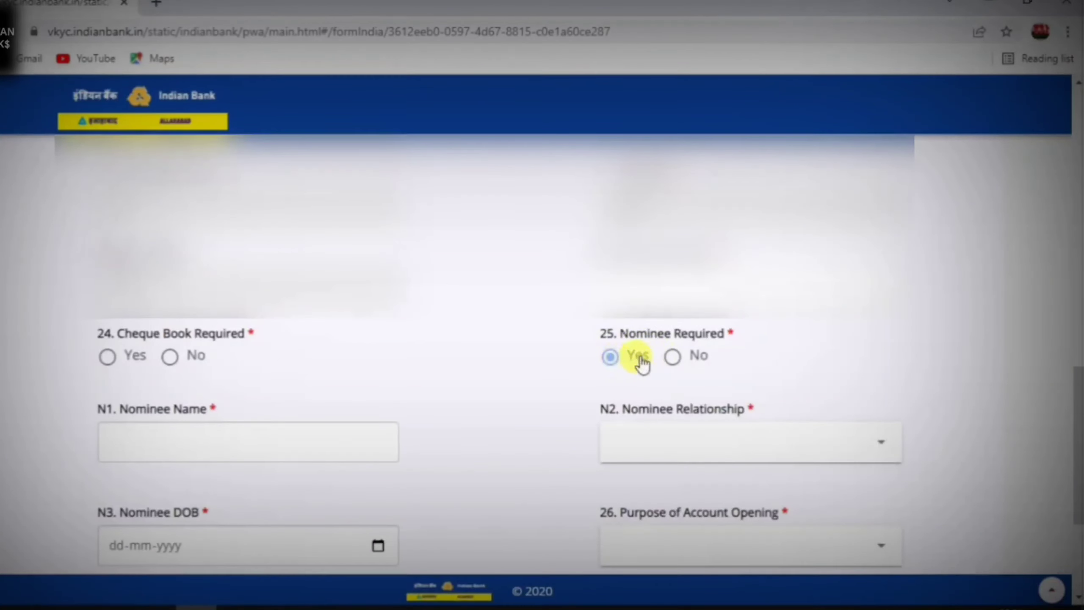
pyautogui.click(673, 357)
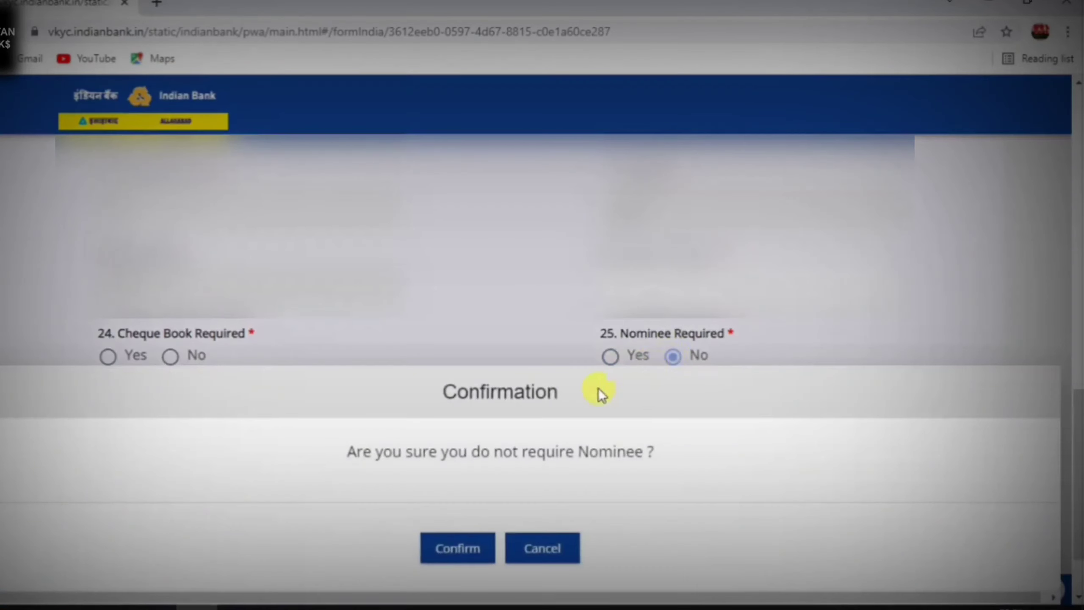
pyautogui.click(540, 548)
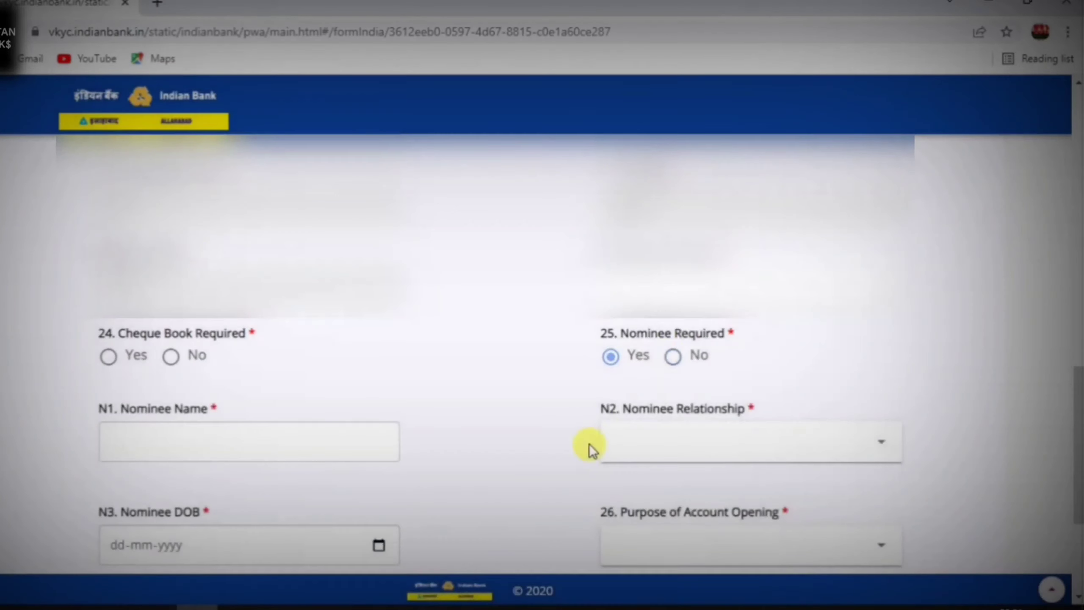
# - Set Nominee Required to No with confirmation, and set Cheque Book Required to Yes, acknowledging the minimum balance information
pyautogui.click(766, 437)
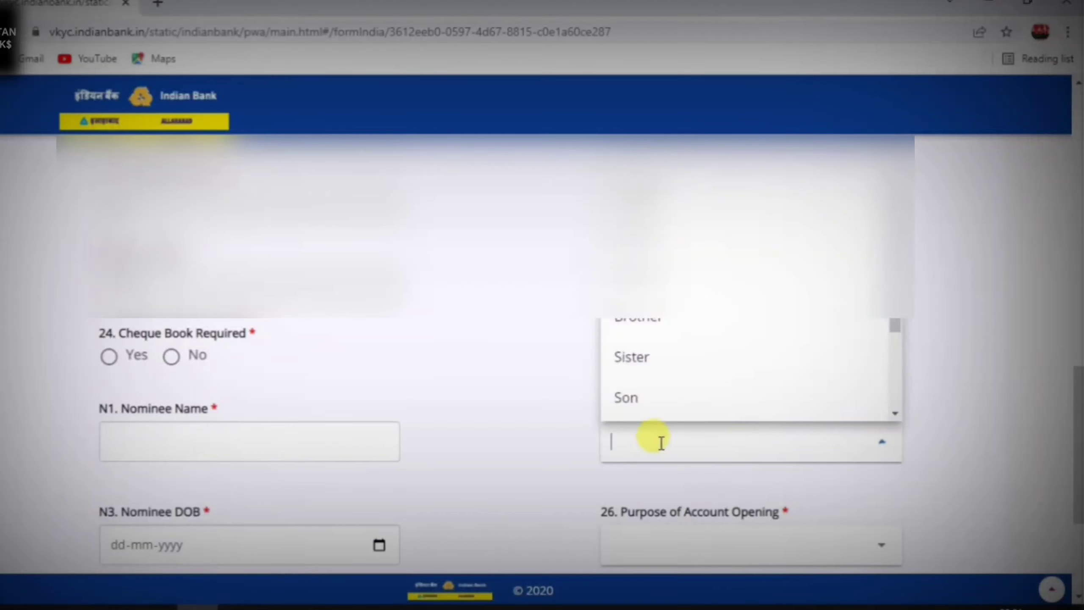
pyautogui.click(585, 439)
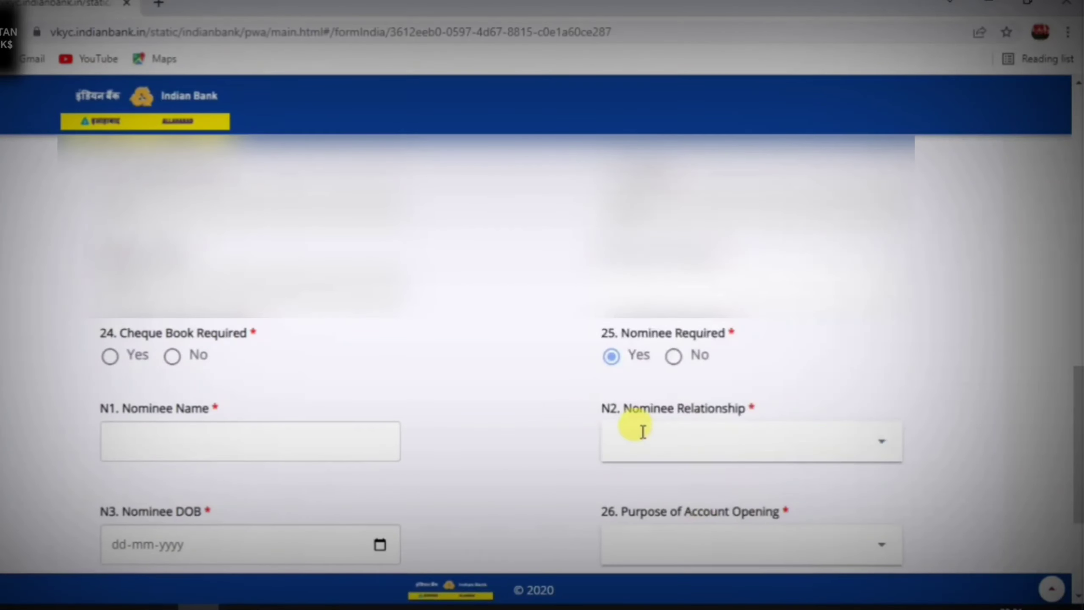
pyautogui.click(672, 356)
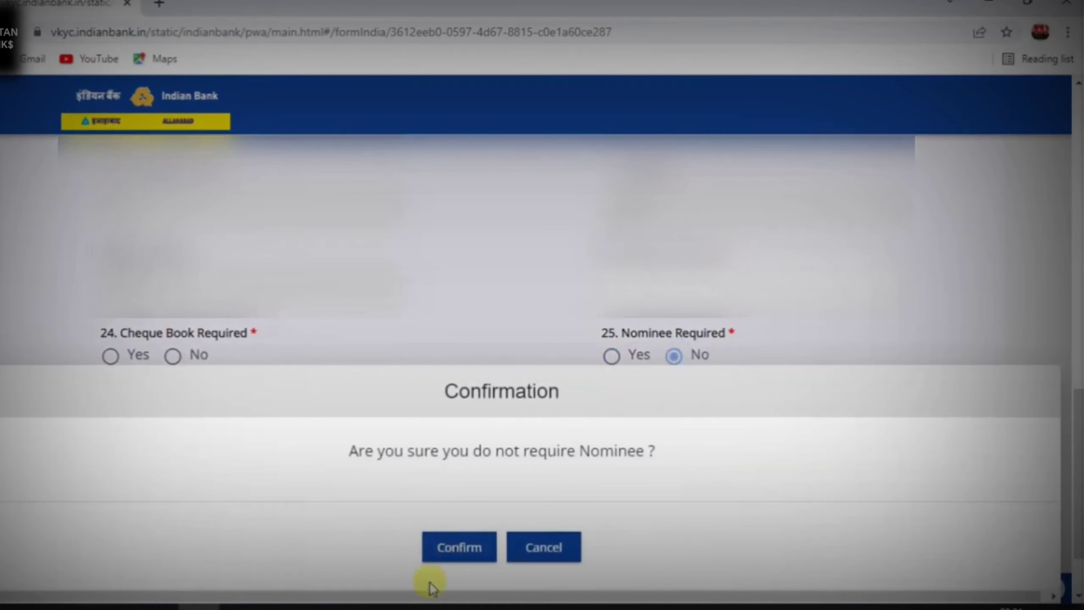
pyautogui.click(439, 547)
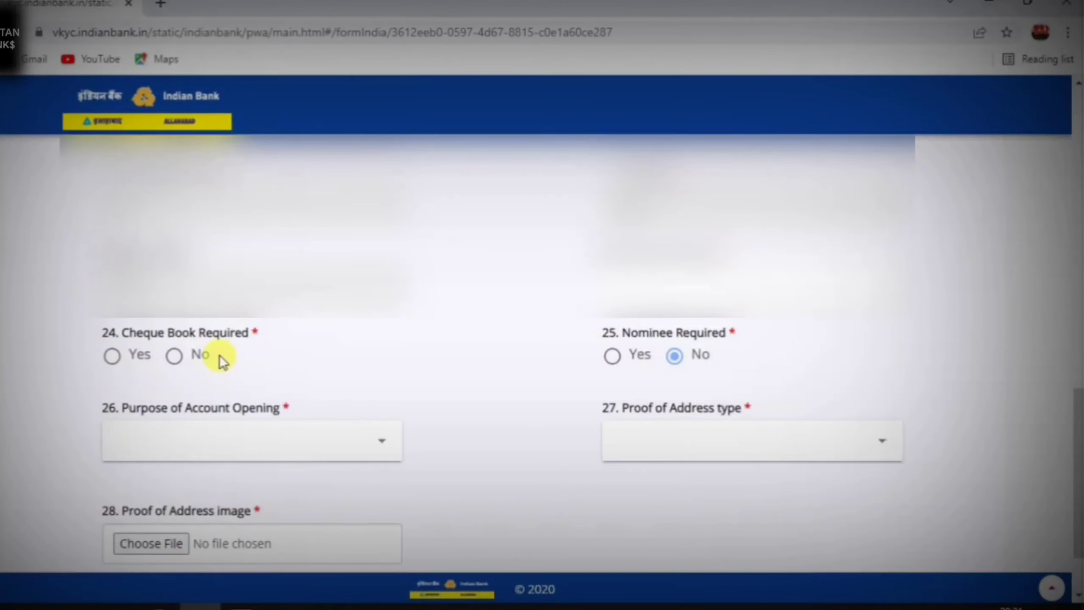
pyautogui.click(113, 356)
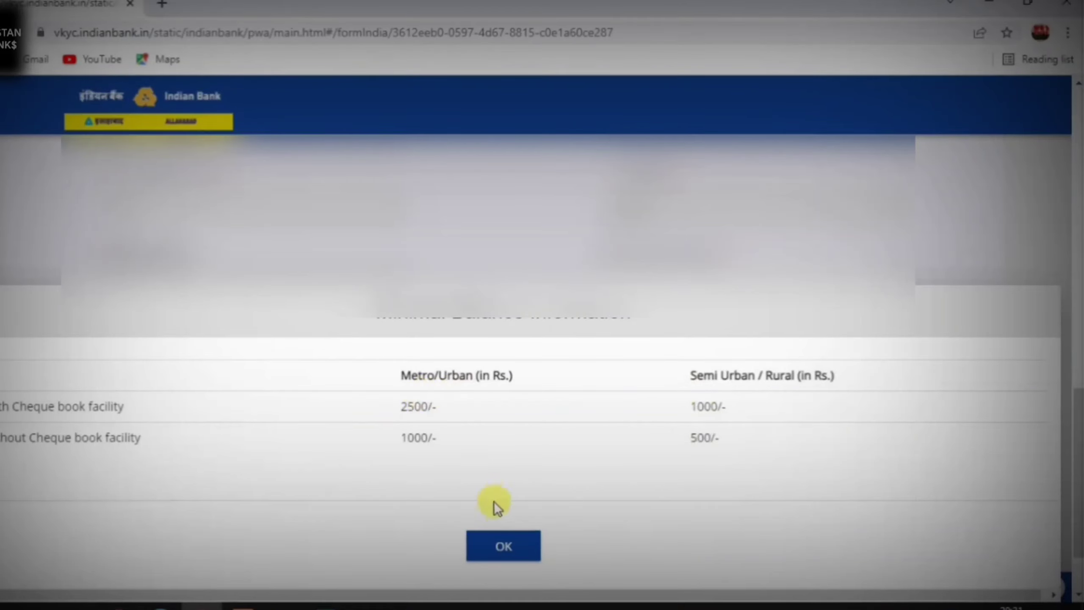
pyautogui.click(505, 547)
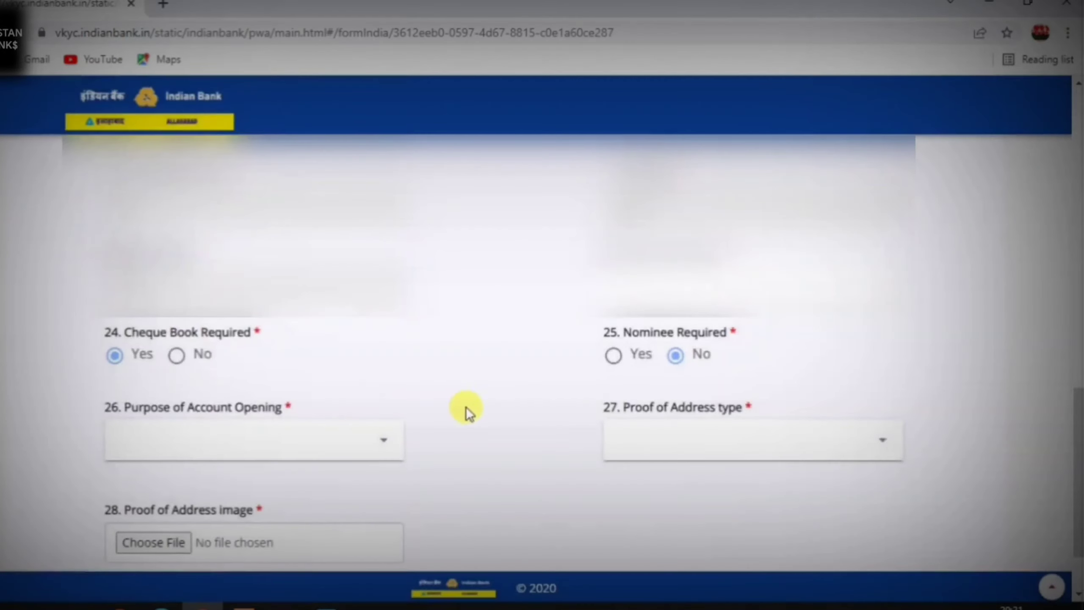
# - Set the Purpose of Account Opening to Personal Savings and Expenses
pyautogui.scroll(-2, 512, 414)
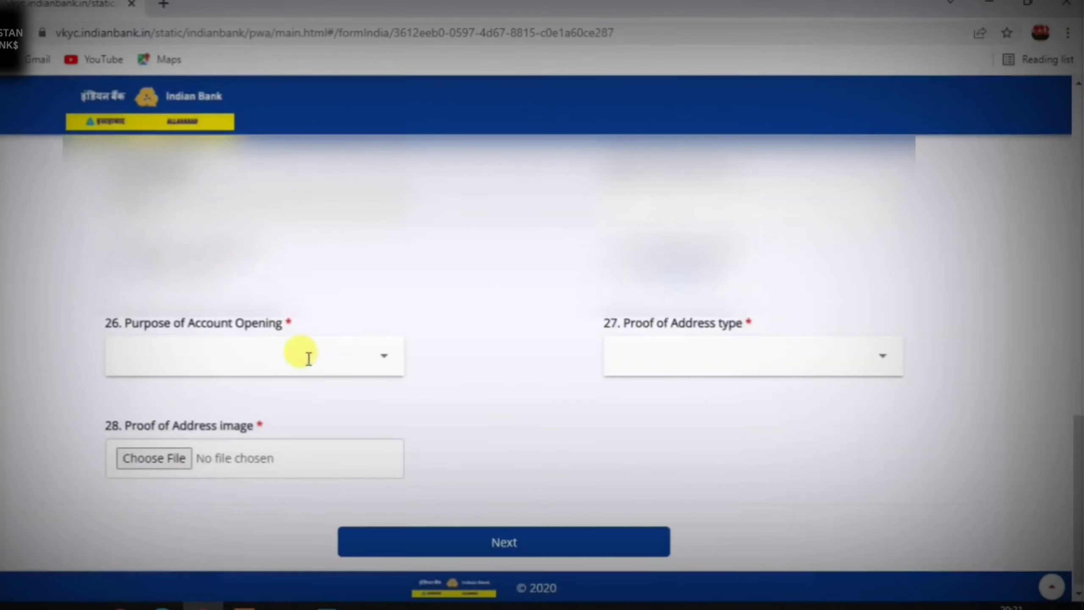
pyautogui.click(270, 359)
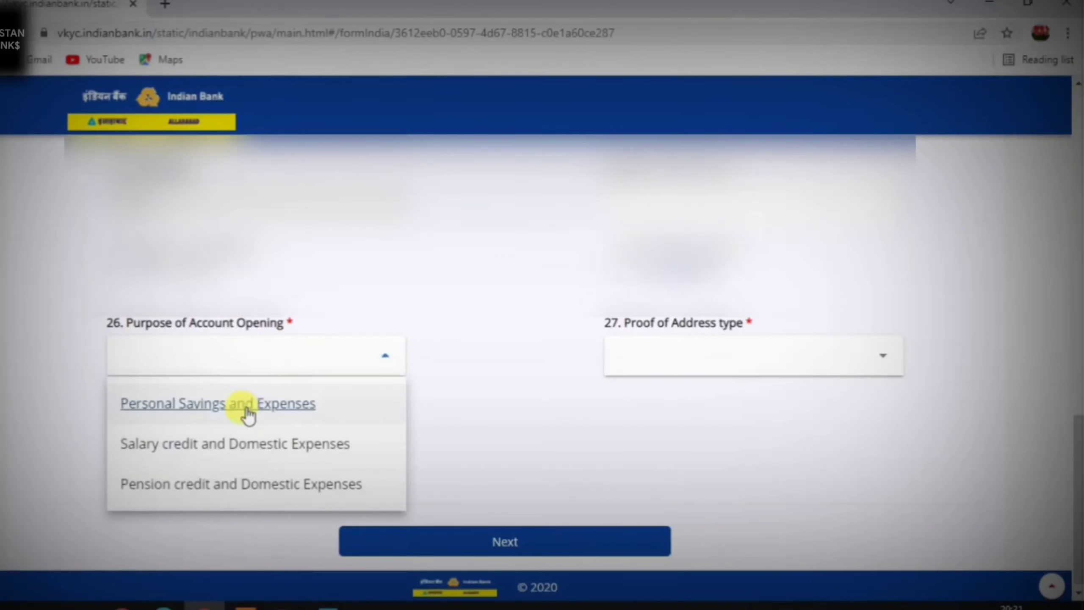
pyautogui.click(207, 370)
pyautogui.click(213, 363)
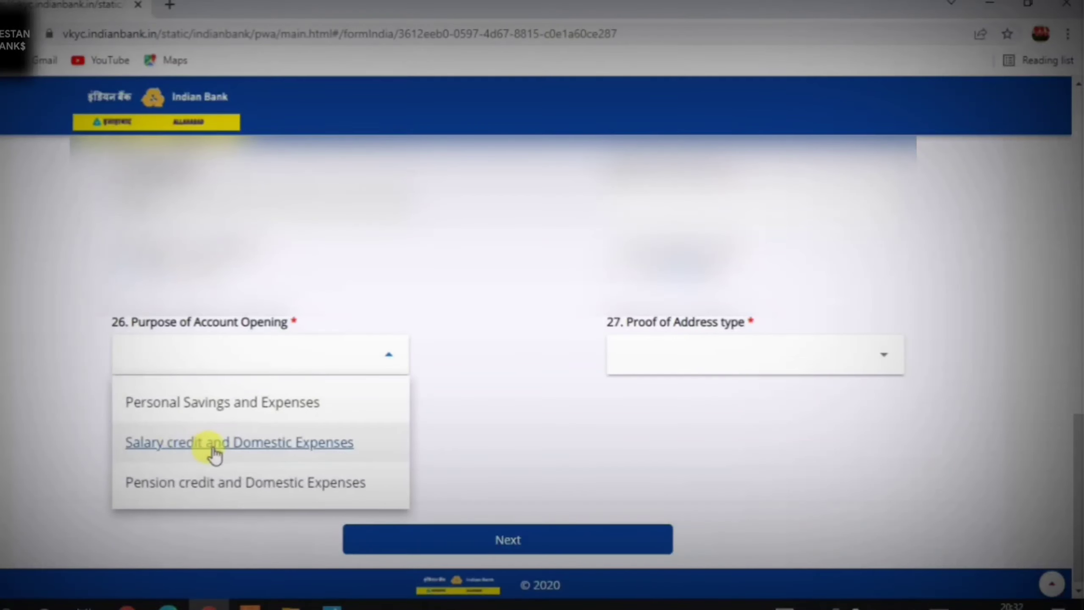
pyautogui.click(315, 405)
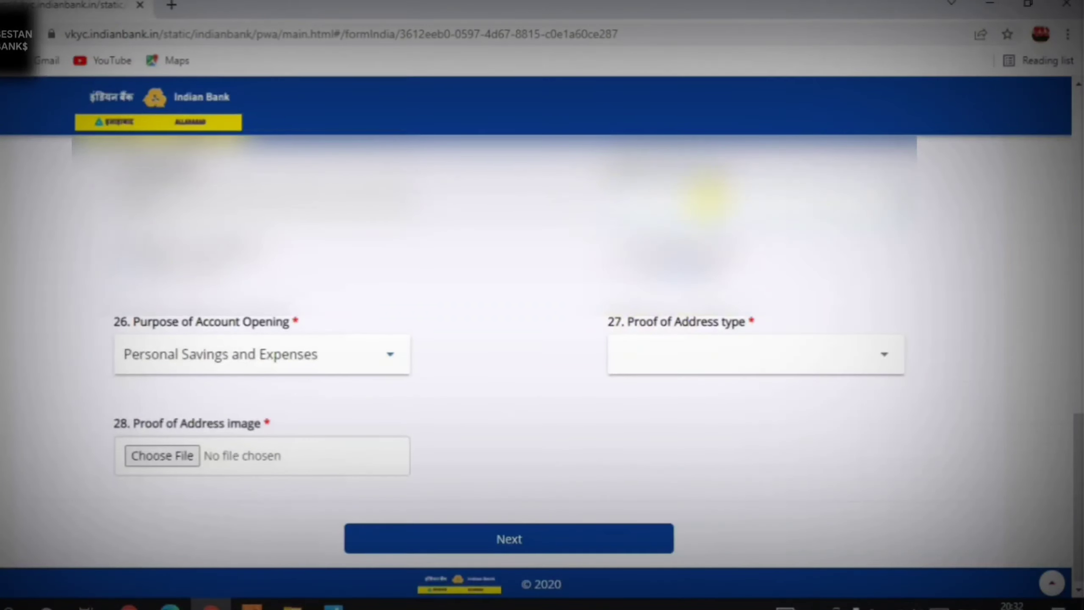
# - Set the Proof of Address type to AADHAAR (Current Address)
pyautogui.scroll(2, 542, 342)
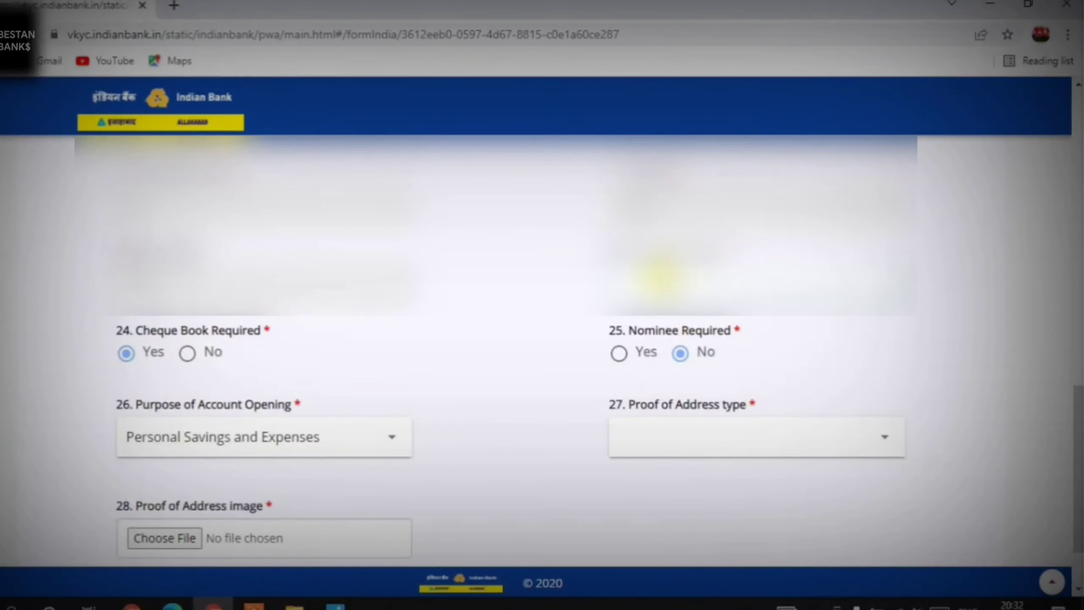
pyautogui.scroll(-2, 521, 340)
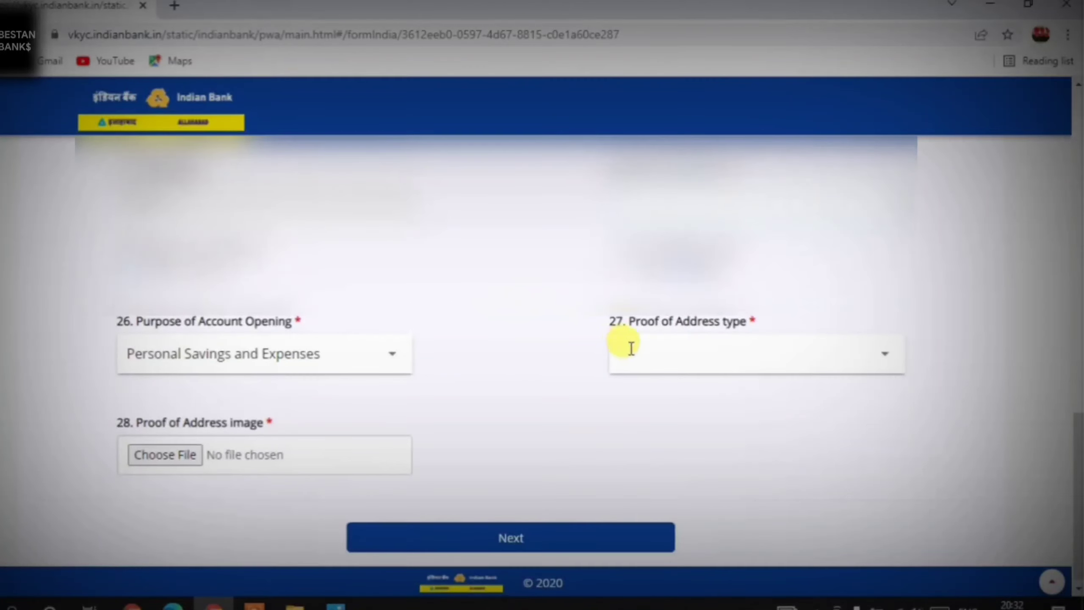
pyautogui.click(725, 361)
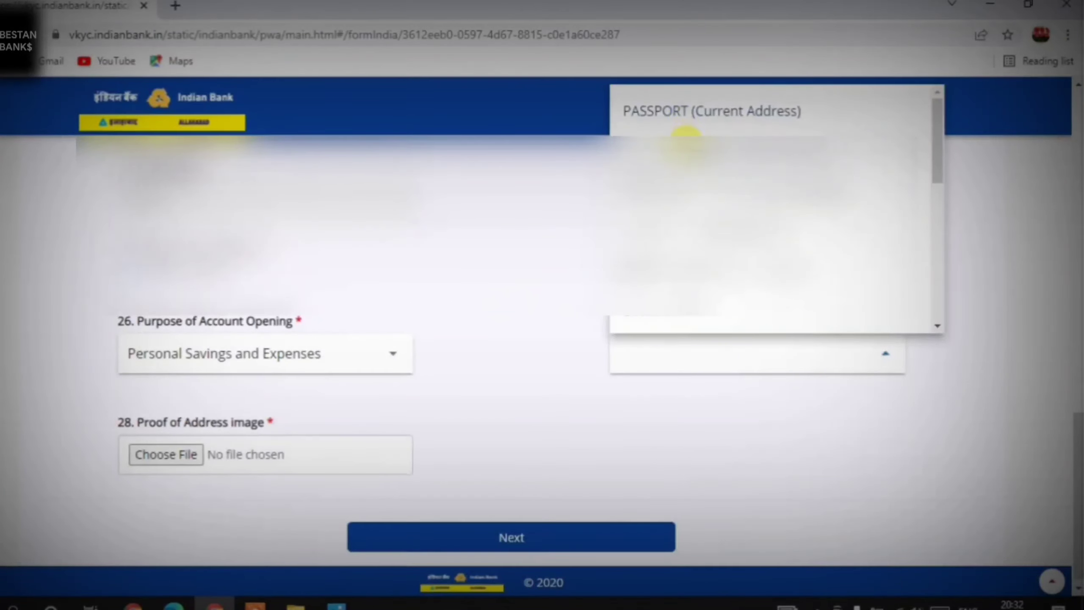
pyautogui.click(653, 228)
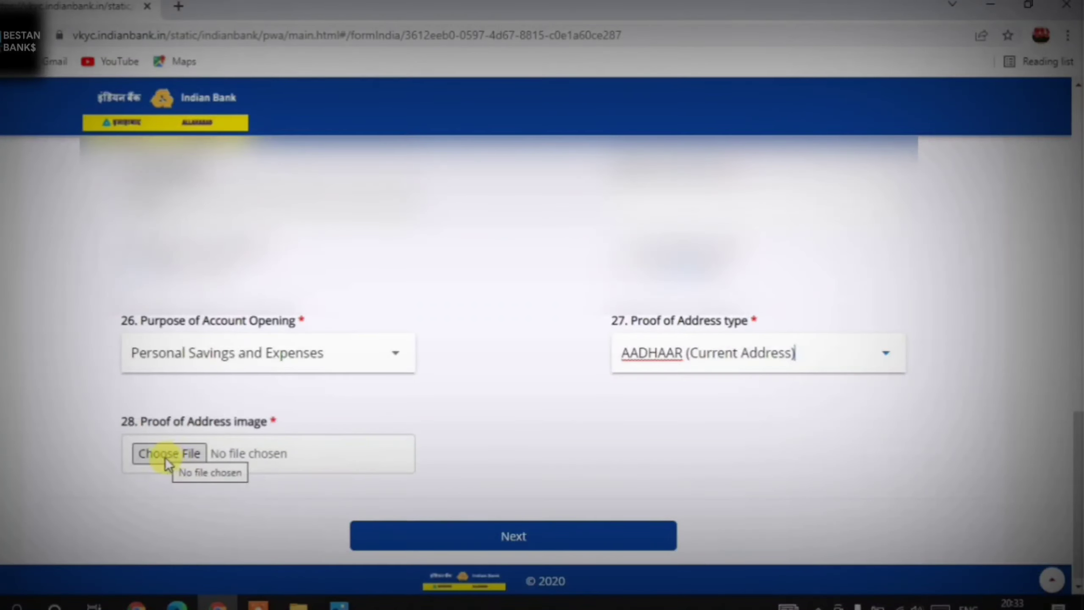
# - Browse the Desktop for the proof of address image, close the file chooser, and continue from the applicant form
pyautogui.click(162, 454)
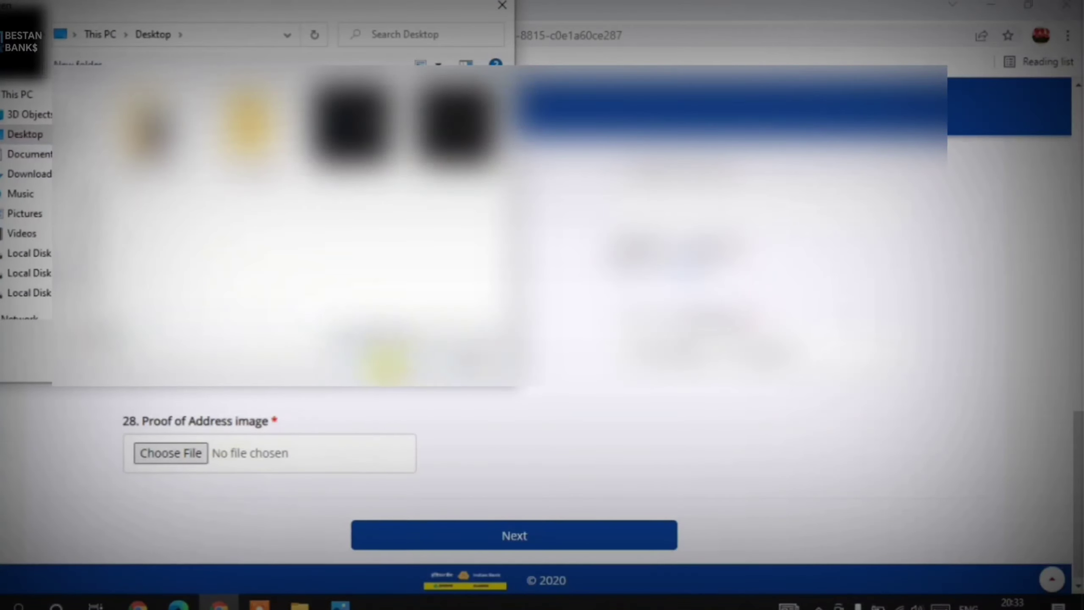
pyautogui.click(481, 378)
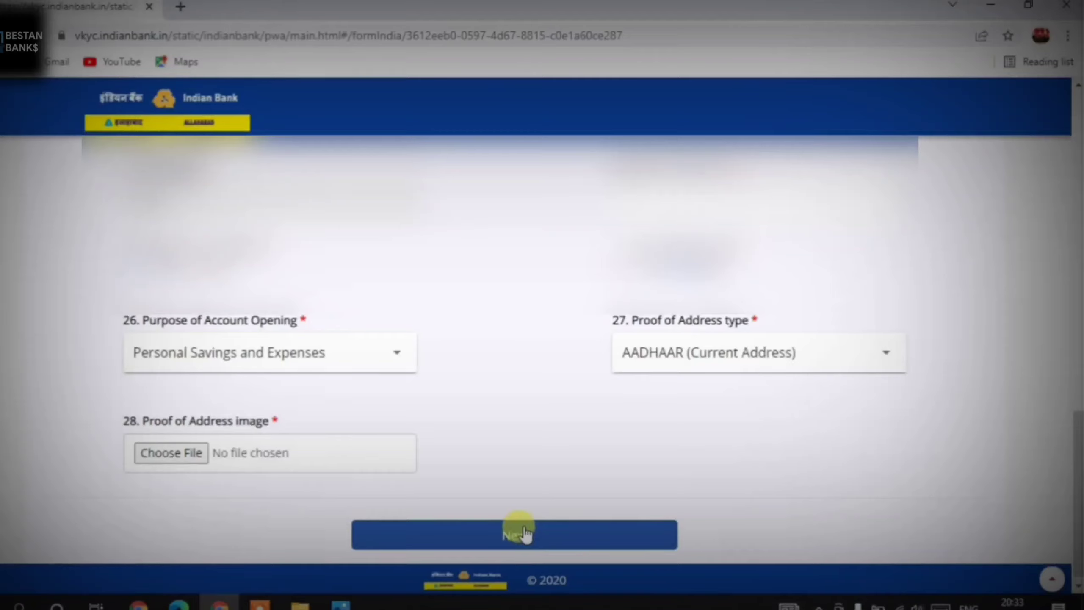
pyautogui.click(524, 534)
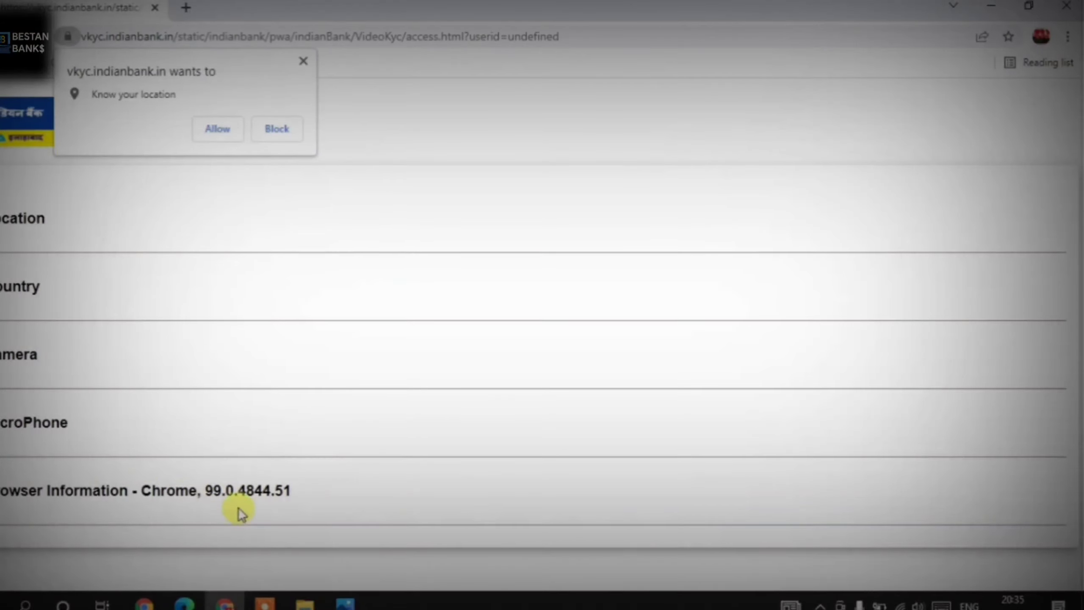
# - Allow the bank site to use the location, camera and microphone, and proceed to start the Video KYC call
pyautogui.click(211, 131)
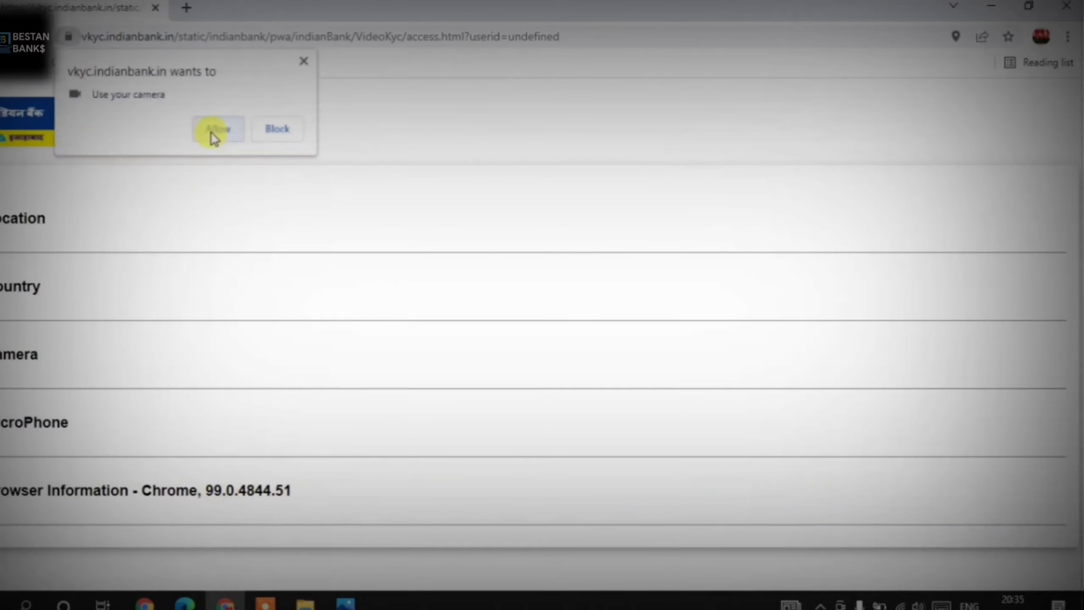
pyautogui.click(211, 129)
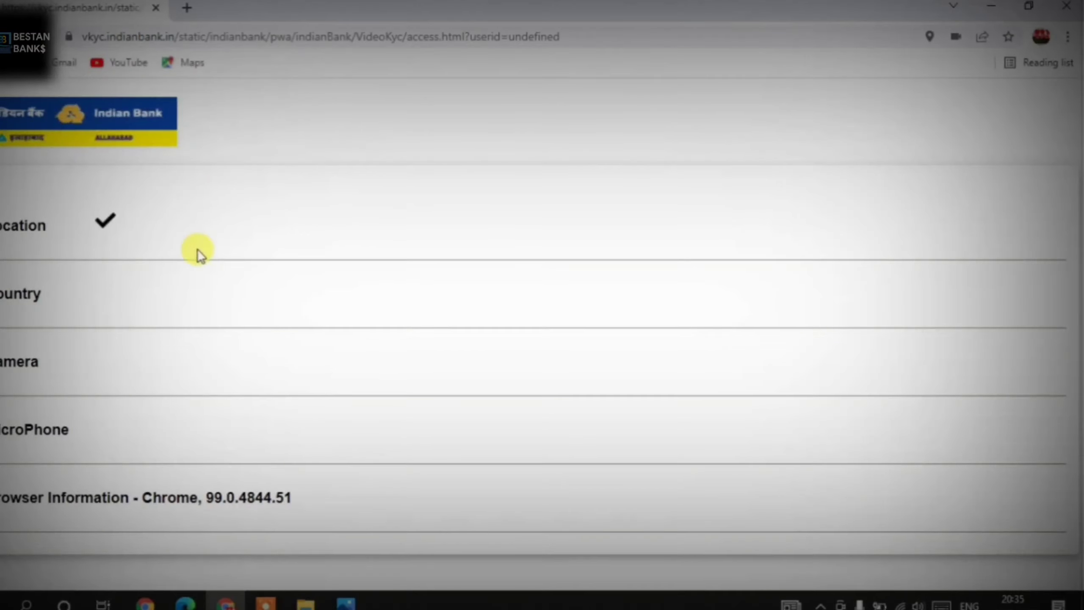
pyautogui.click(229, 123)
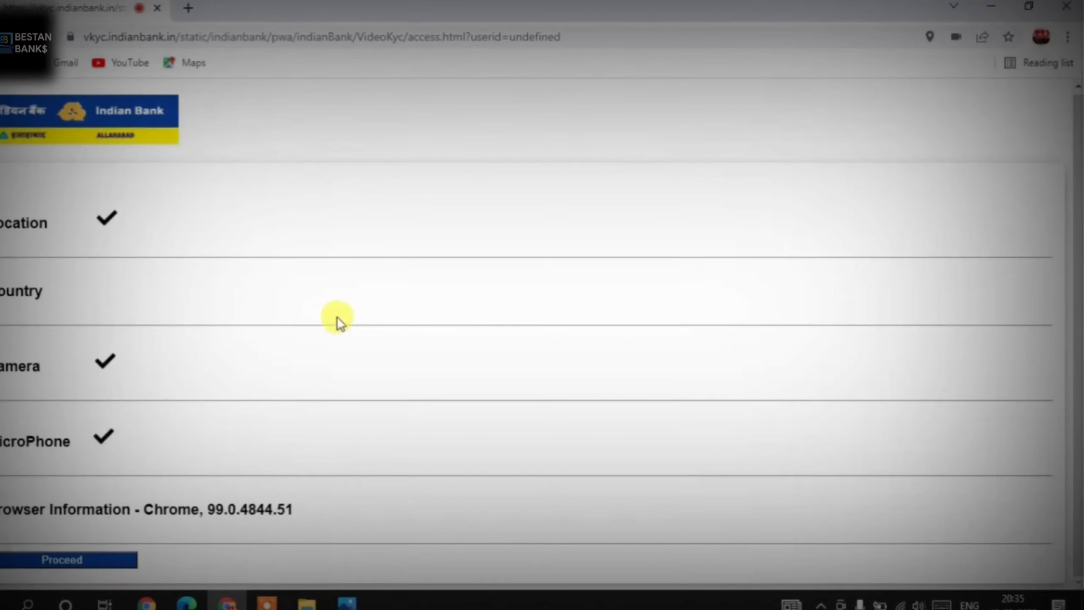
pyautogui.click(84, 561)
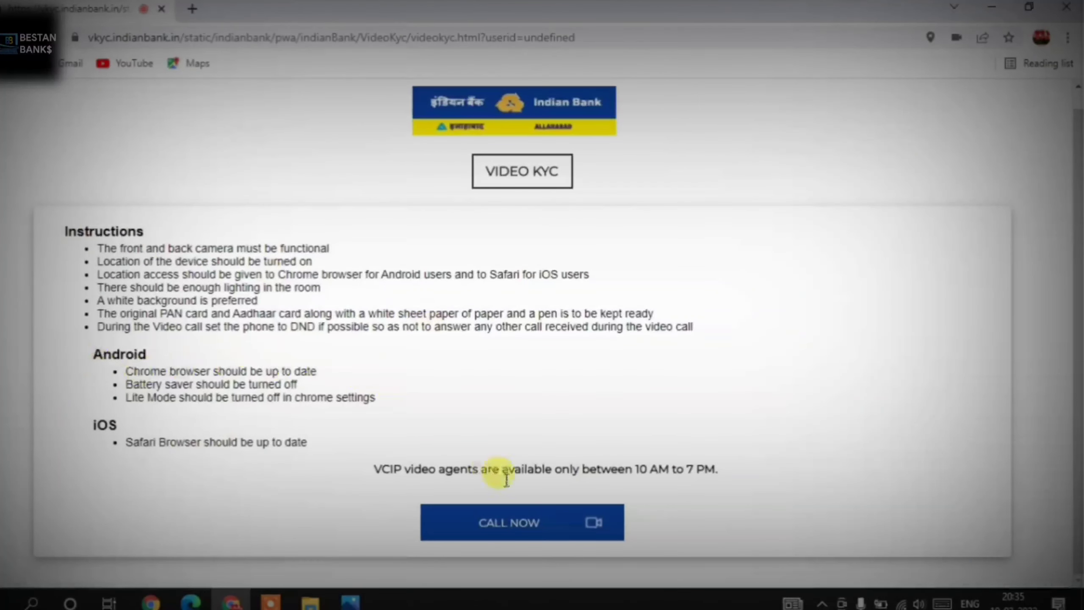
pyautogui.click(518, 531)
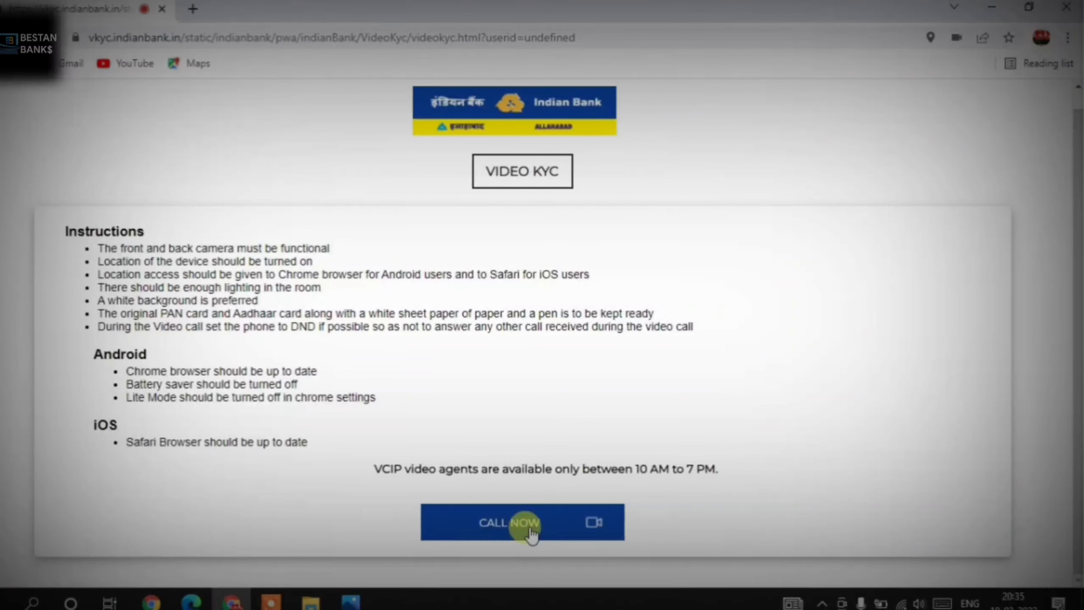